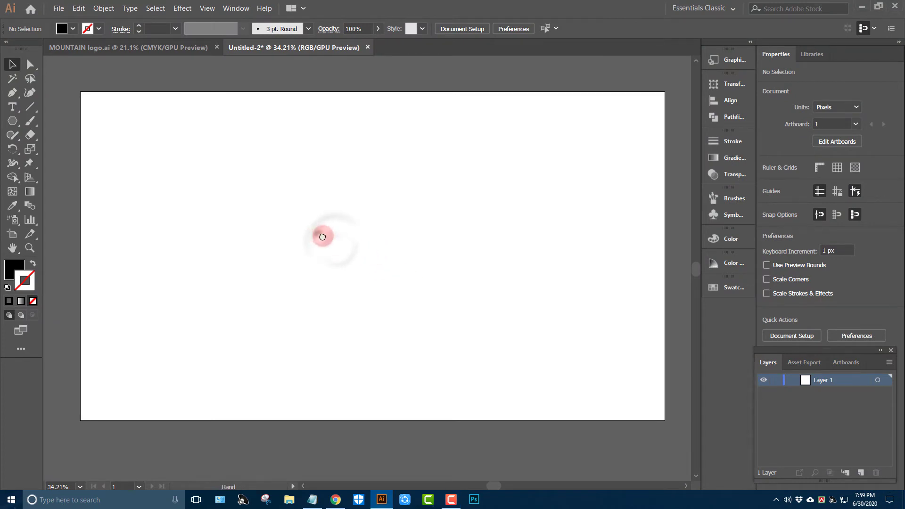
Draw a 3-sided, 200 px polygon triangle on the artboard.
left_click_drag(322, 237, 328, 235)
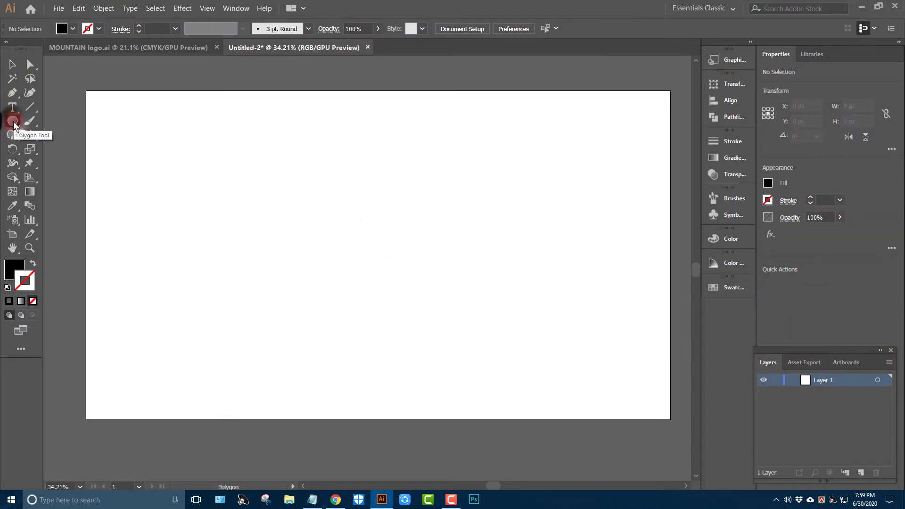
left_click_drag(15, 124, 85, 161)
left_click(302, 250)
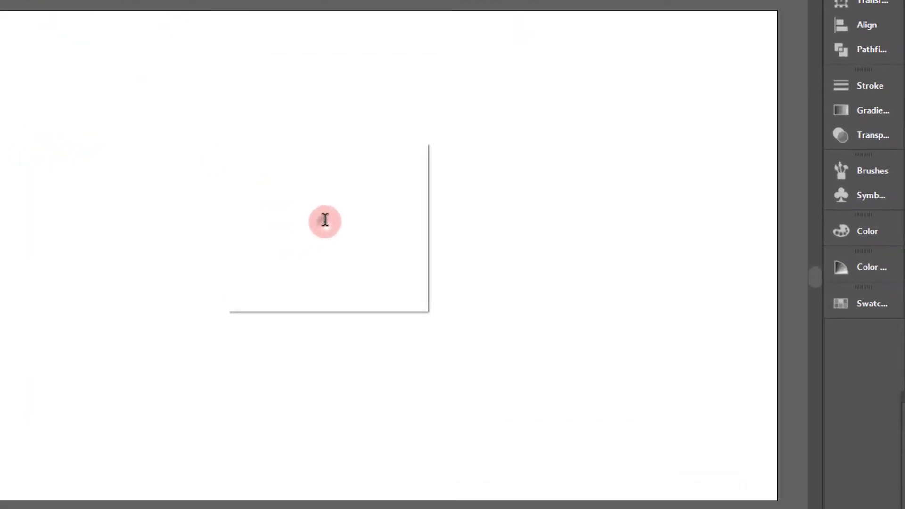
key("BackSpace")
type("3")
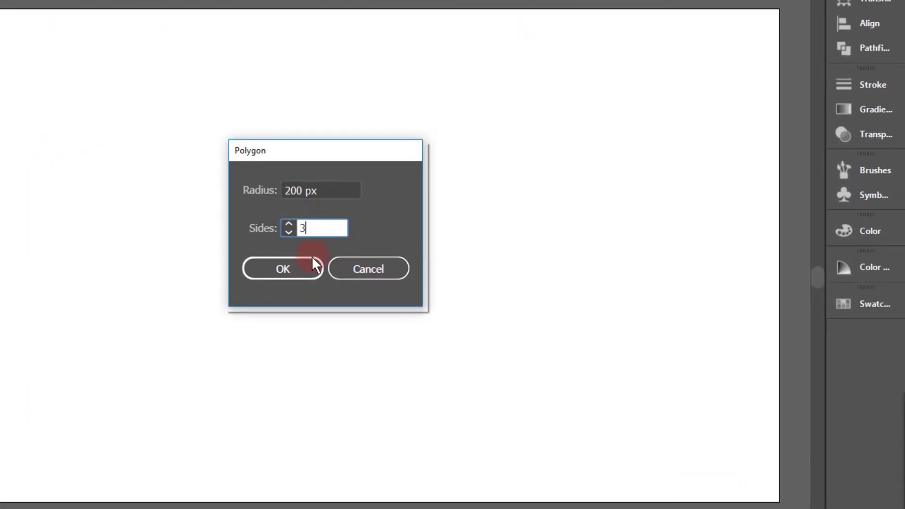
left_click(298, 268)
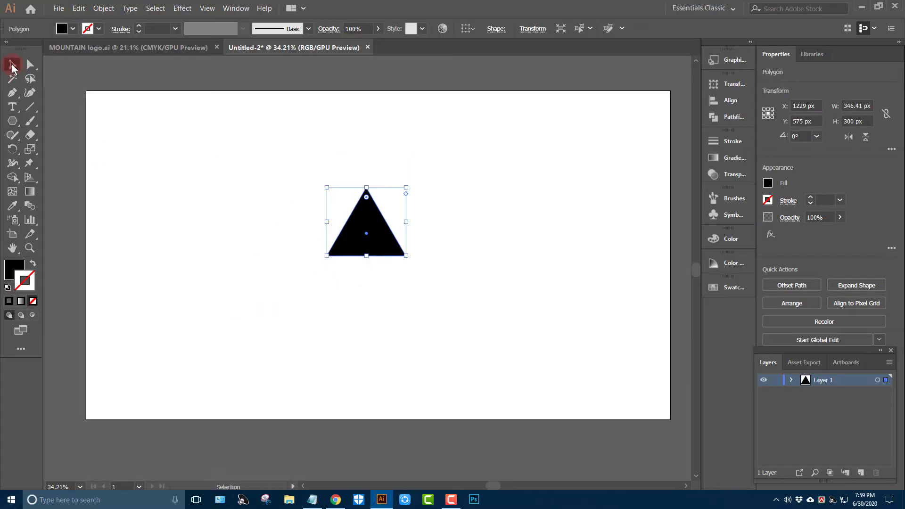
Make the triangle unfilled with a 25 pt black stroke.
left_click_drag(414, 347, 471, 414)
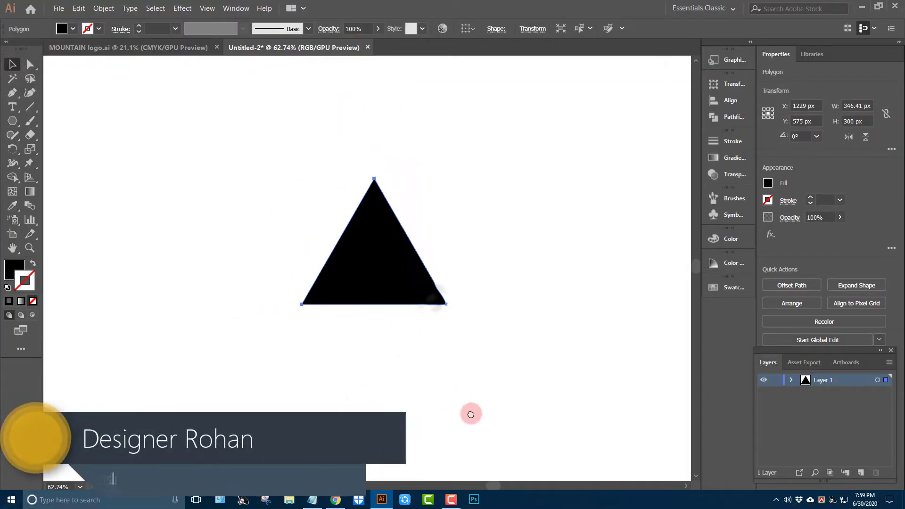
left_click(31, 264)
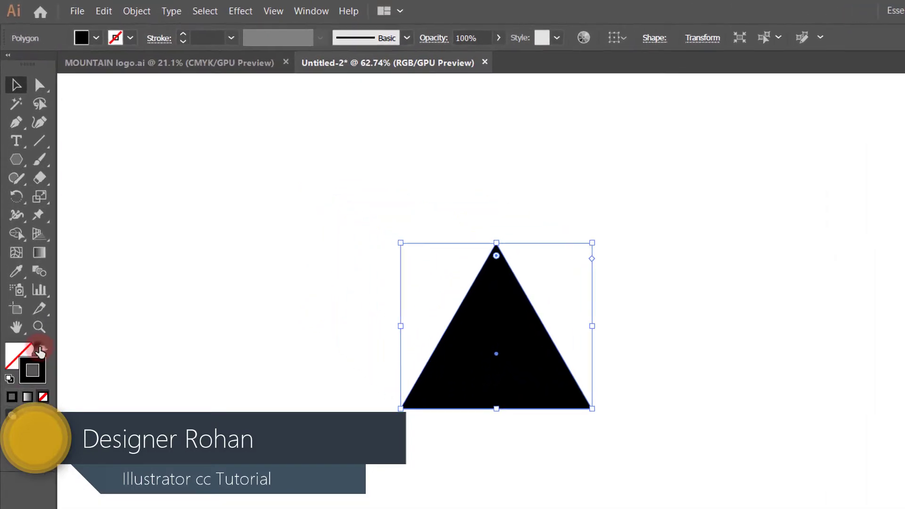
double_click(223, 37)
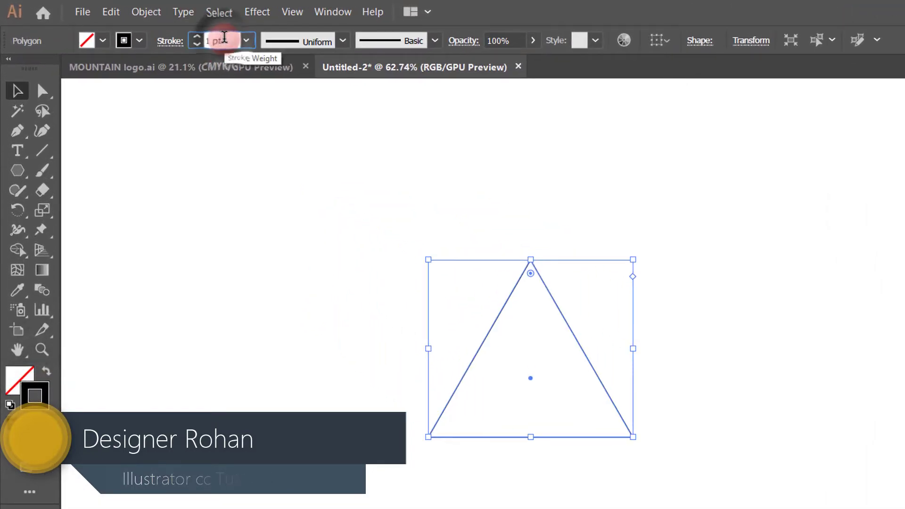
type("5")
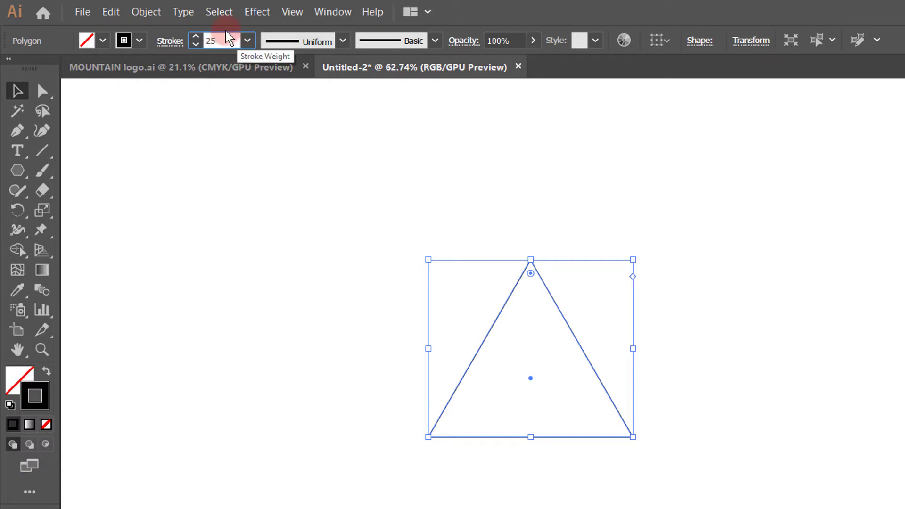
key("Return")
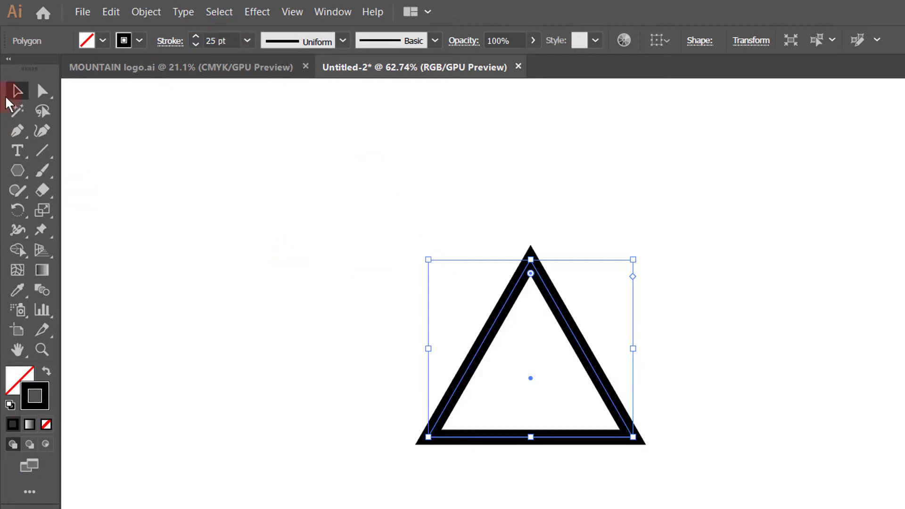
Alt-drag a copy of the triangle to the left, overlapping the original.
left_click(278, 286)
left_click(514, 277)
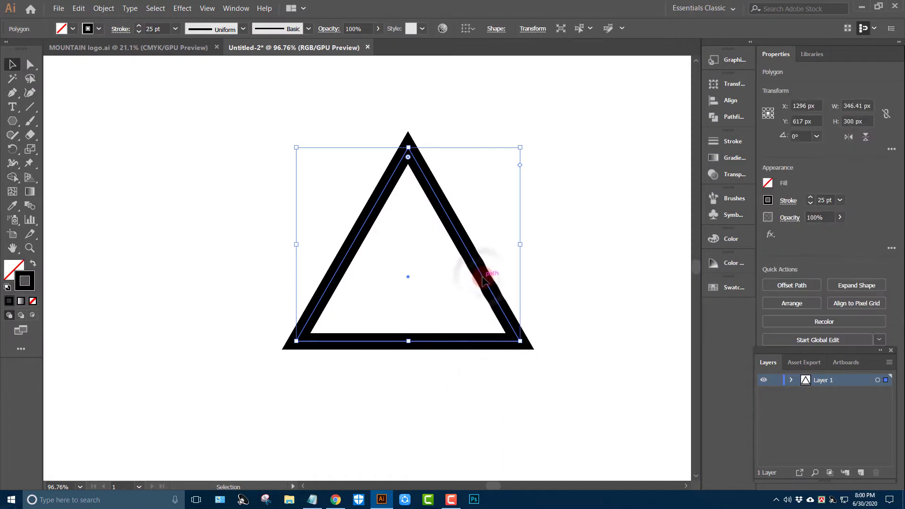
left_click_drag(483, 280, 409, 282)
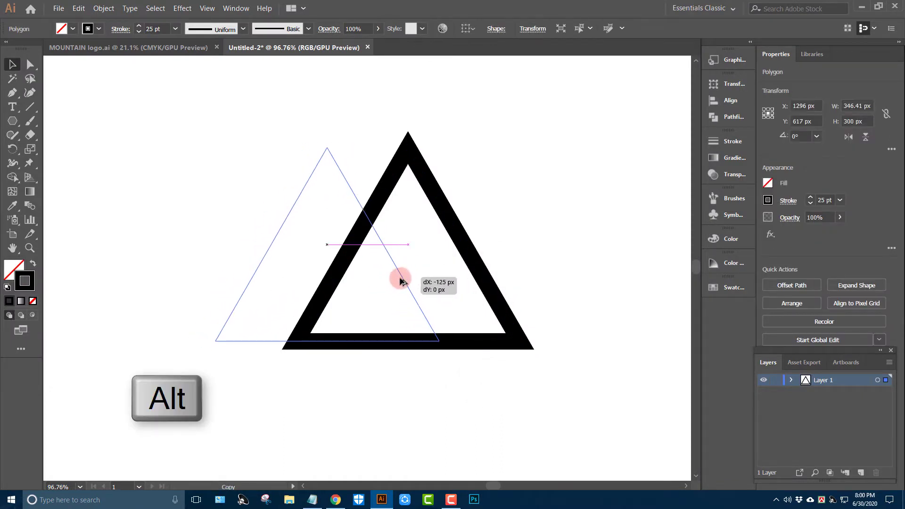
left_click_drag(409, 282, 396, 282)
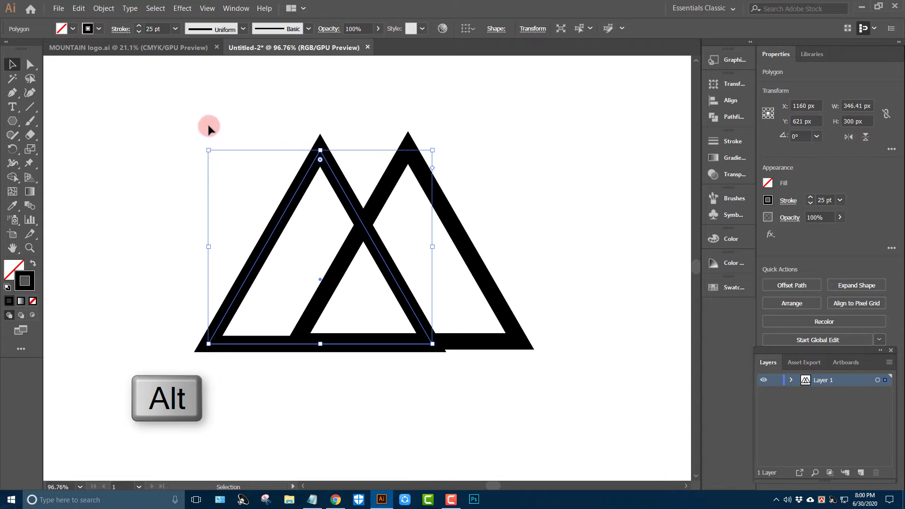
Align both triangles' bottom edges and scale the left one smaller.
left_click_drag(209, 127, 552, 387)
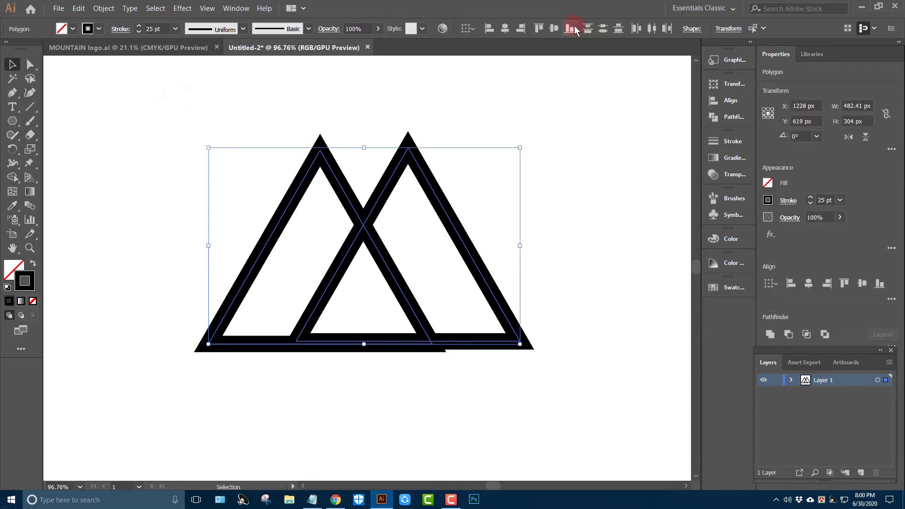
left_click(573, 29)
left_click(396, 122)
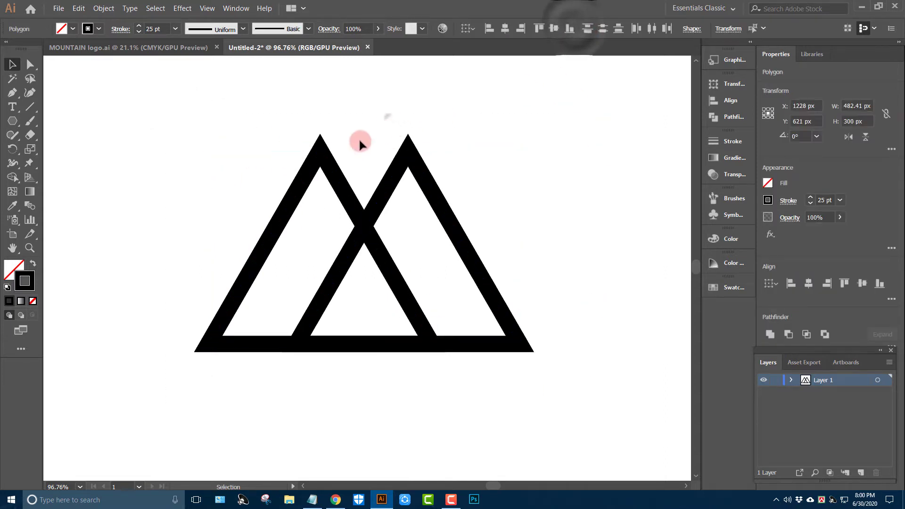
left_click(320, 152)
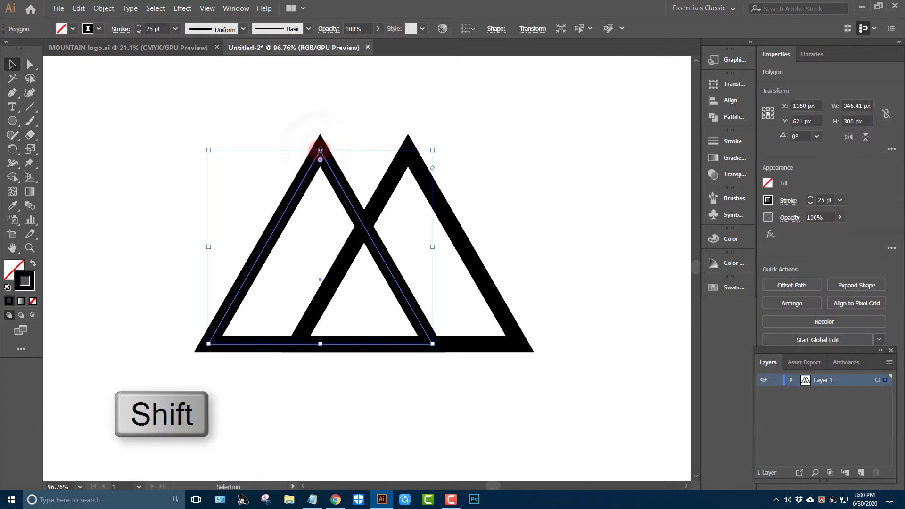
mouse_move(320, 150)
left_mouse_down()
mouse_move(320, 226)
mouse_move(325, 212)
left_mouse_up()
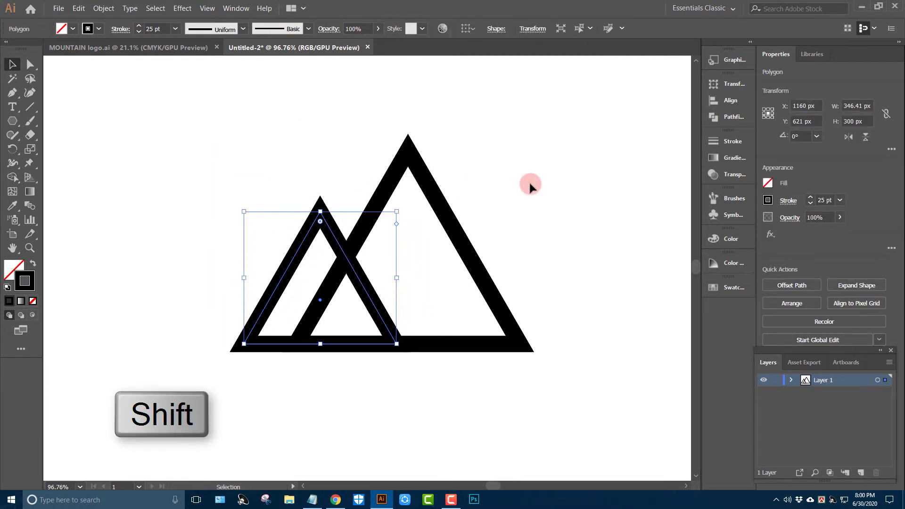
left_click(542, 186)
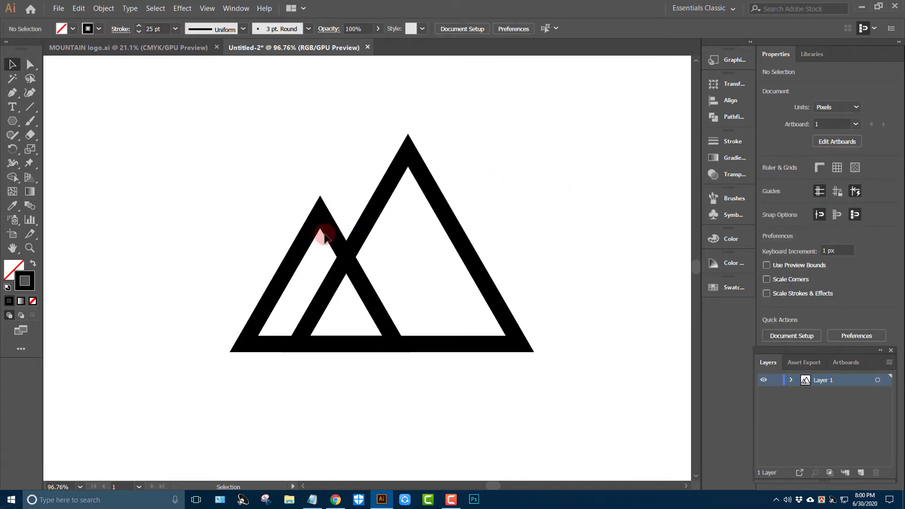
Reposition the large triangle, zoom in, and select both mountain triangles.
scroll(521, 230, "down", 3)
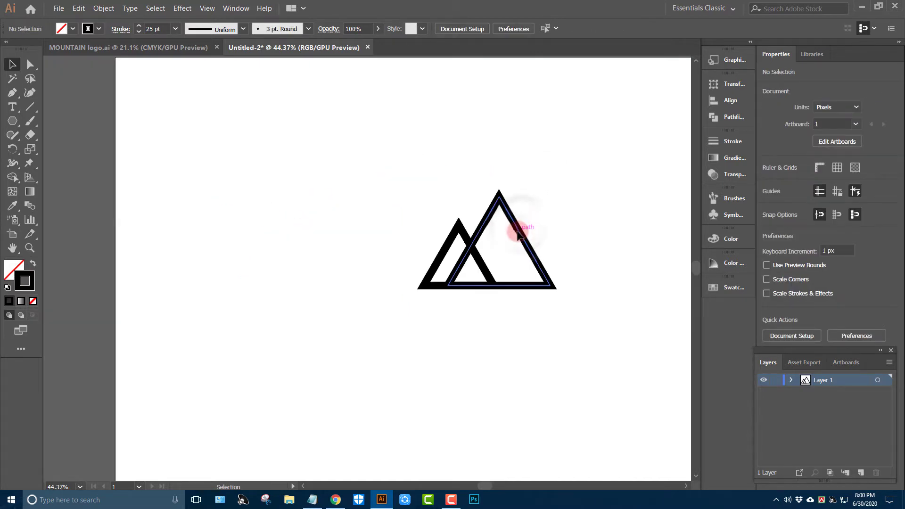
left_click(517, 234)
left_click_drag(495, 220, 185, 112)
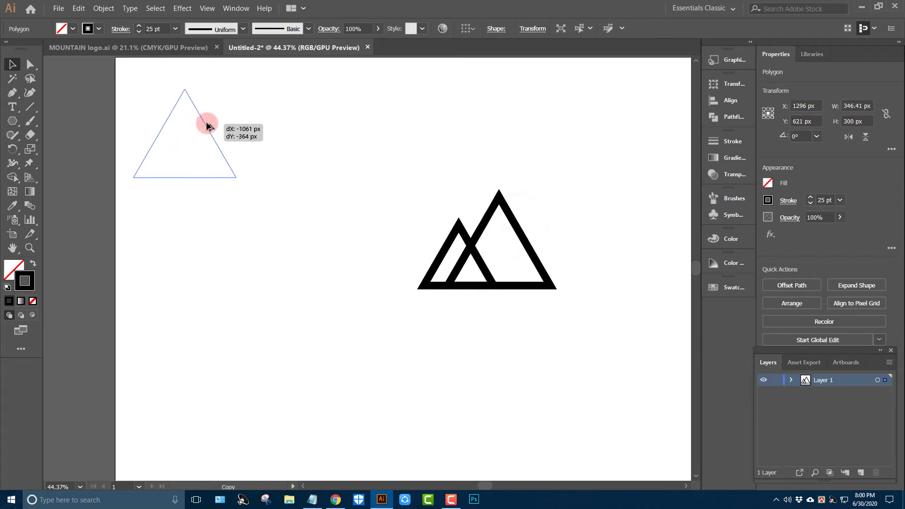
left_click(339, 183)
left_click_drag(513, 342, 368, 390)
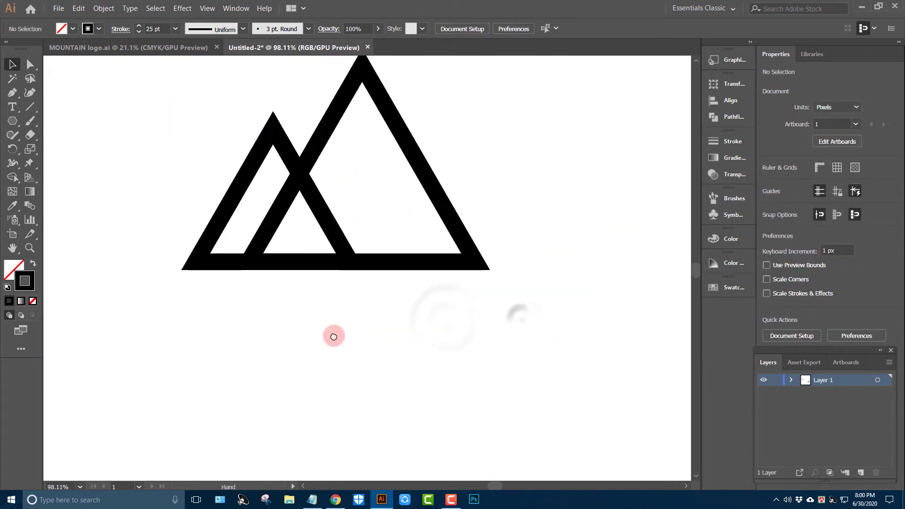
left_click_drag(186, 204, 569, 363)
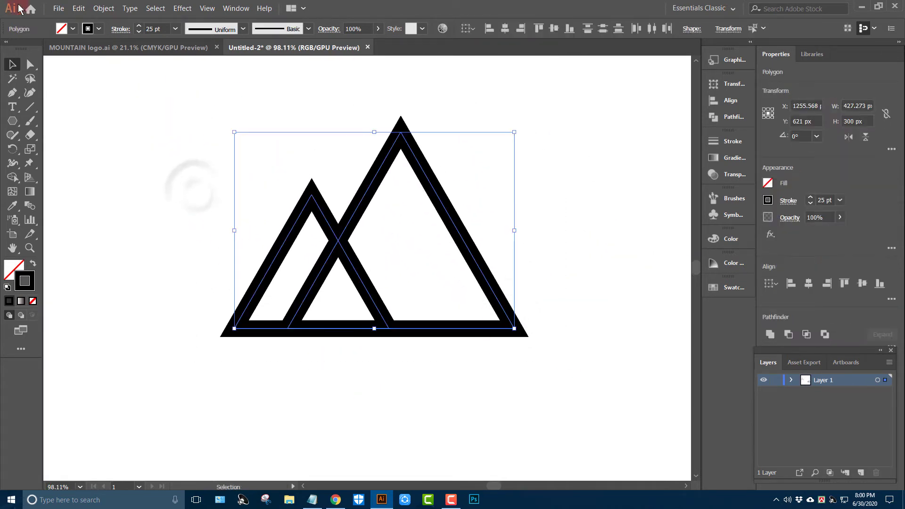
Expand the triangles' strokes into filled shapes and Divide them at the overlaps.
left_click(106, 8)
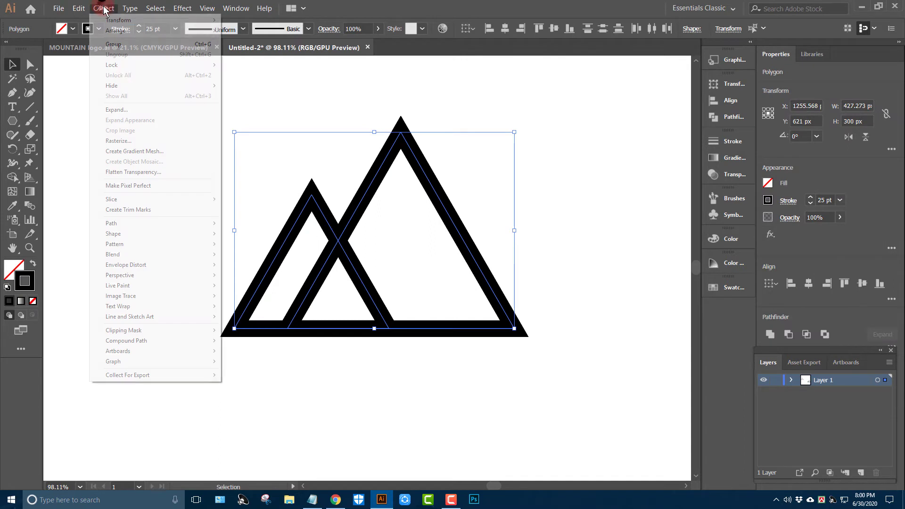
left_click(118, 109)
left_click(422, 316)
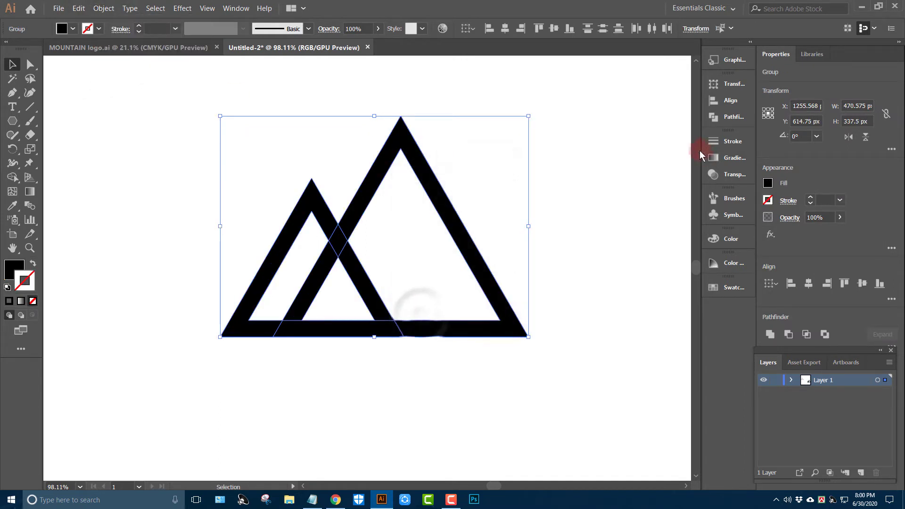
left_click(716, 118)
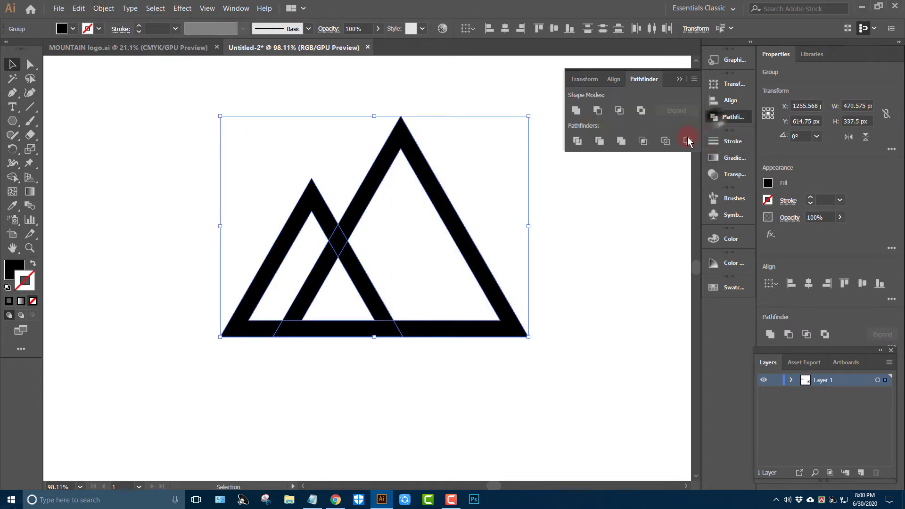
left_click(578, 140)
left_click(678, 75)
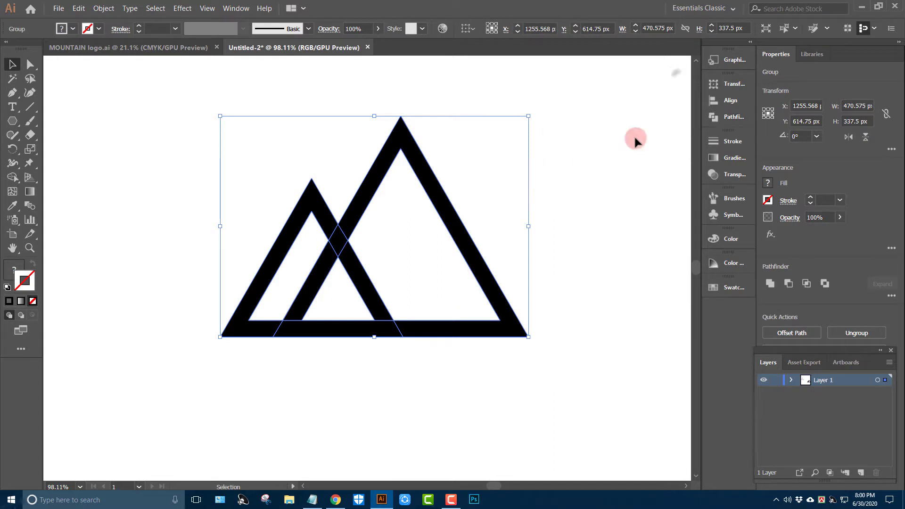
Ungroup the divided pieces and delete the inner leg and middle base pieces.
right_click(568, 192)
left_click(606, 271)
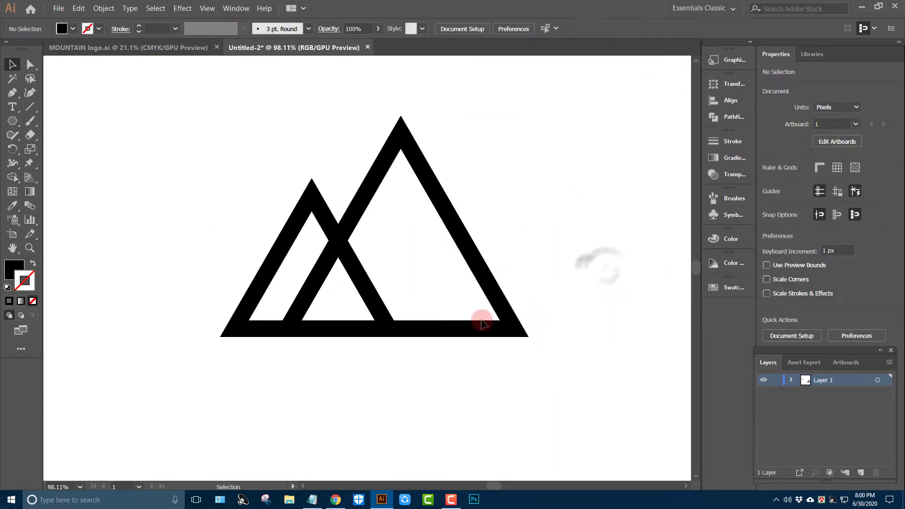
left_click(363, 273)
key("Delete")
key("Delete")
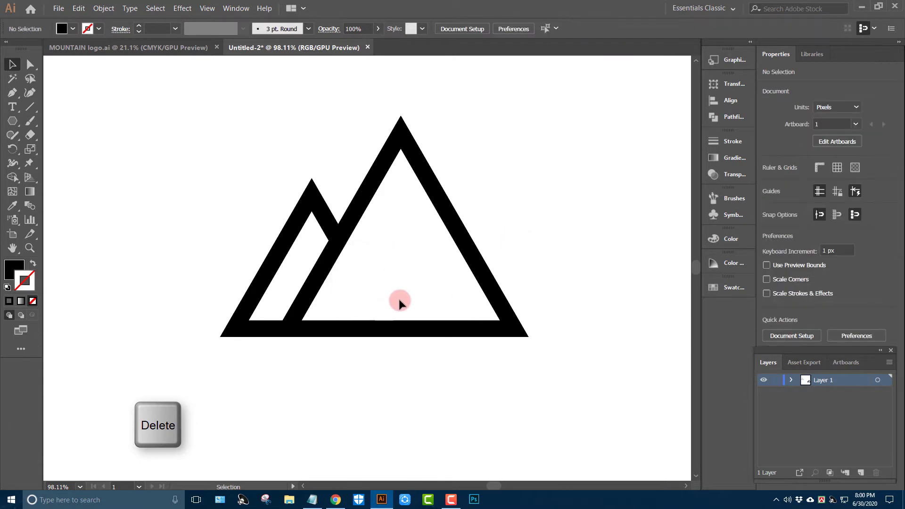
left_click(361, 333)
key("Delete")
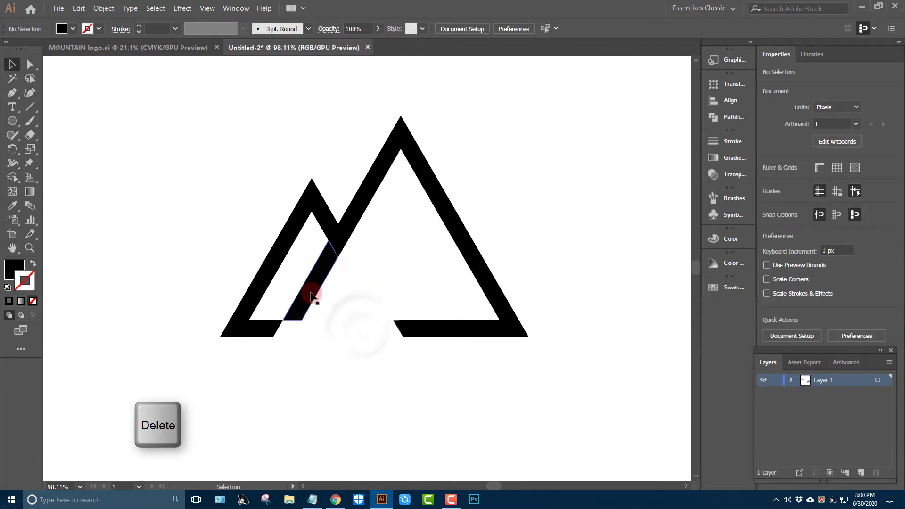
left_click(307, 293)
key("Delete")
Check the remaining M-shape pieces by selecting and deselecting each one.
left_click(384, 137)
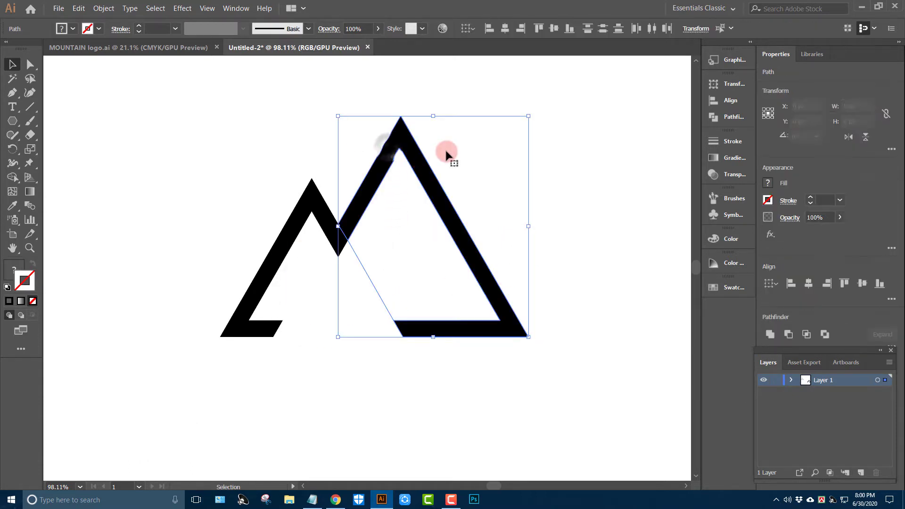
left_click(589, 156)
left_click(408, 262)
left_click(330, 324)
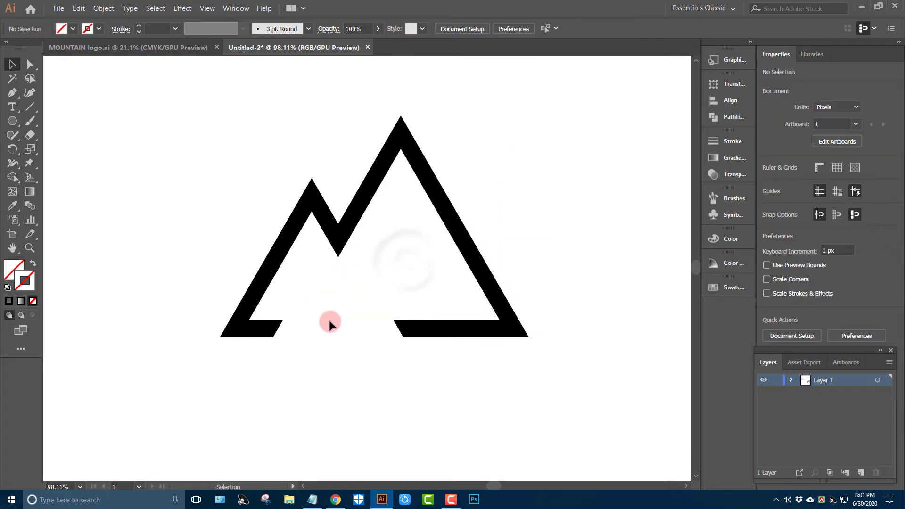
left_click(307, 283)
left_click(339, 299)
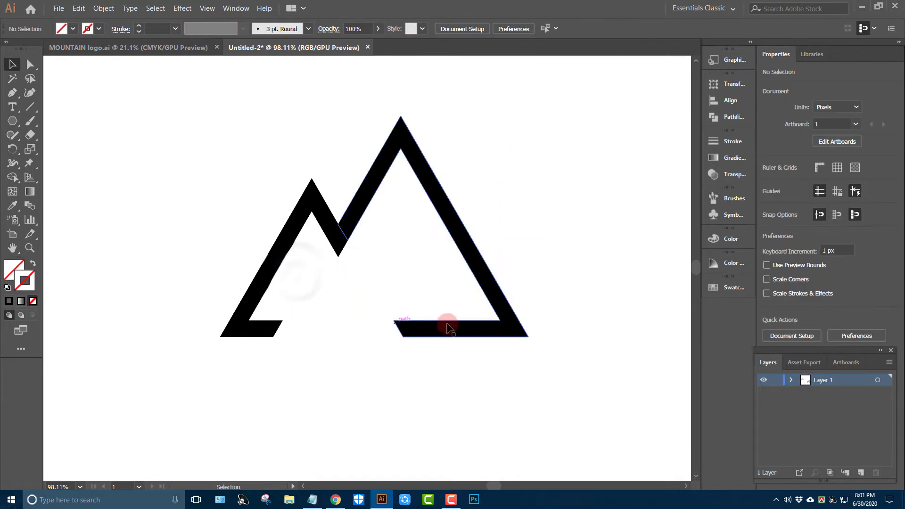
Nudge the large right triangle two steps to the right.
left_click(450, 207)
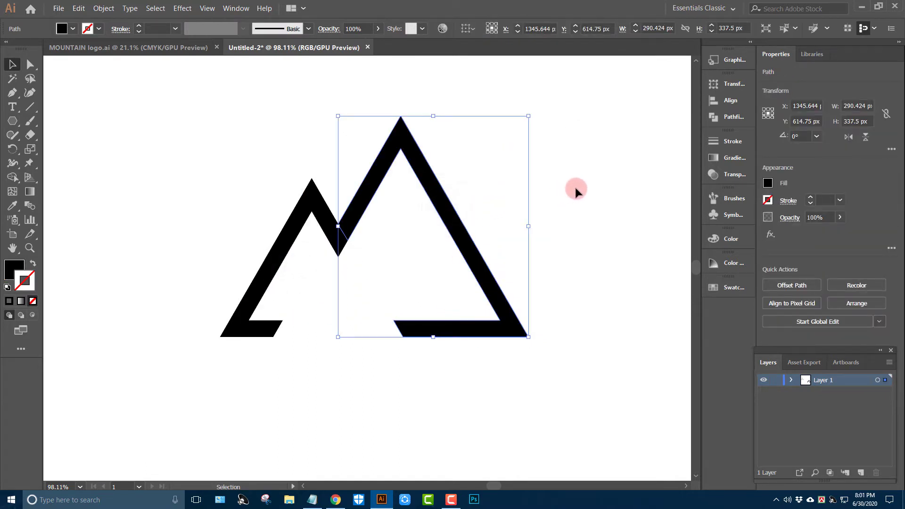
key("Right")
key("Right")
key("Right")
key("Right")
key("Right")
key("Right")
key("Right")
key("Right")
key("Right")
key("Right")
key("Right")
key("Right")
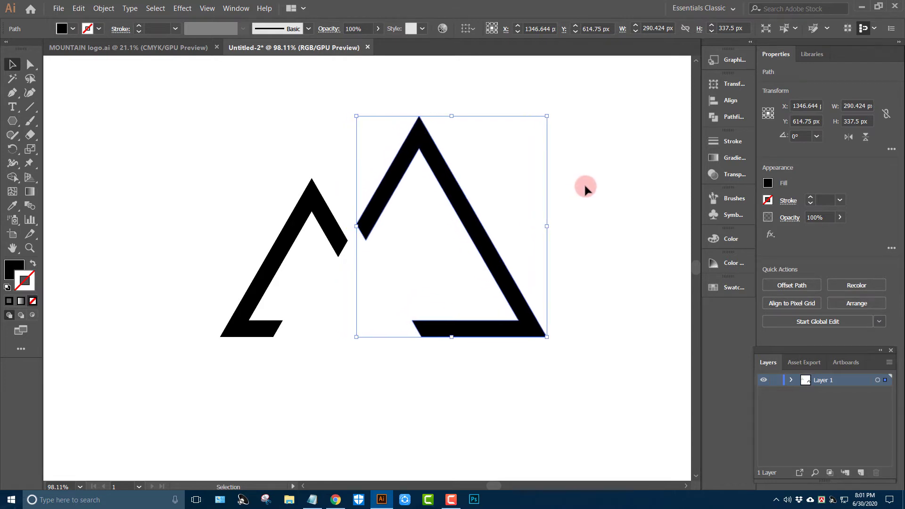
key("Right")
key("Right")
key("Right")
key("Right")
key("Right")
key("Right")
key("Right")
key("Right")
key("Right")
left_click(163, 172)
Unite the small left peak's pieces into one shape and move it further left.
left_click_drag(191, 179, 348, 339)
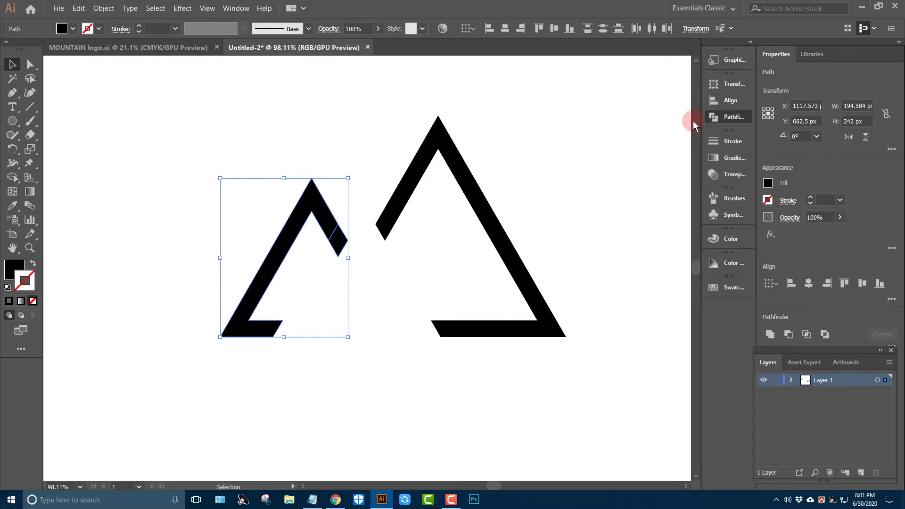
left_click(576, 110)
left_click(324, 127)
left_click(339, 291)
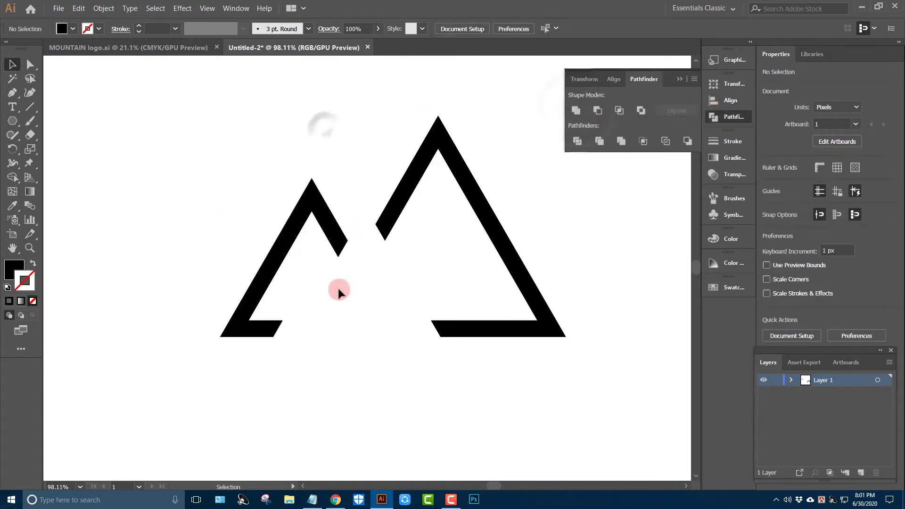
mouse_move(339, 291)
left_mouse_down()
mouse_move(396, 268)
mouse_move(269, 266)
left_mouse_up()
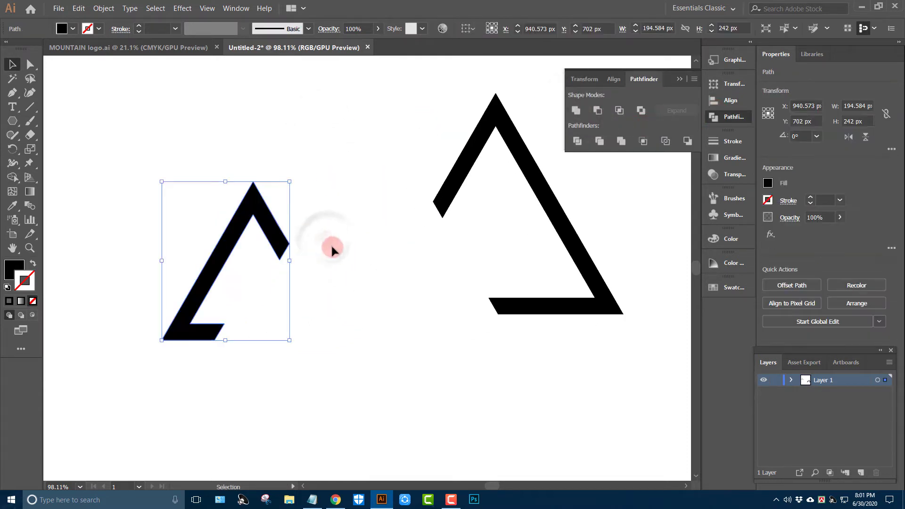
Make a horizontally reflected copy of the small peak and drag it right and down.
right_click(332, 208)
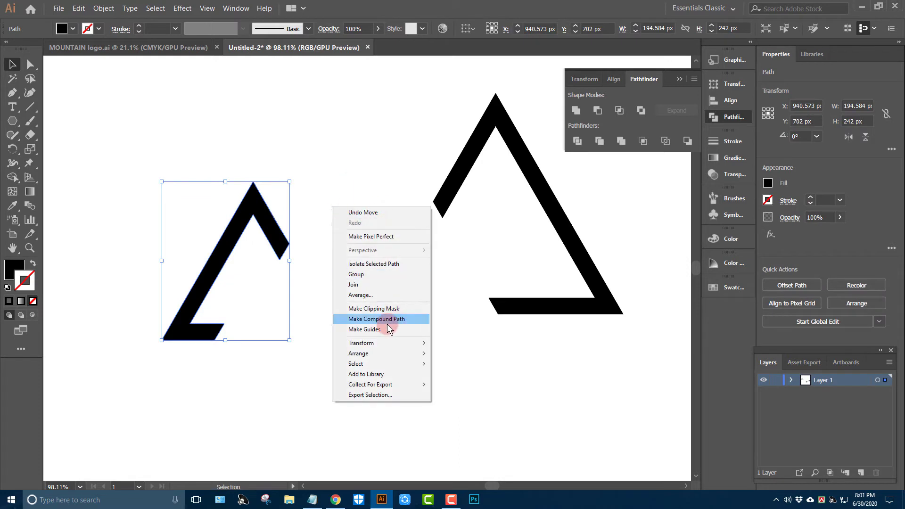
mouse_move(361, 343)
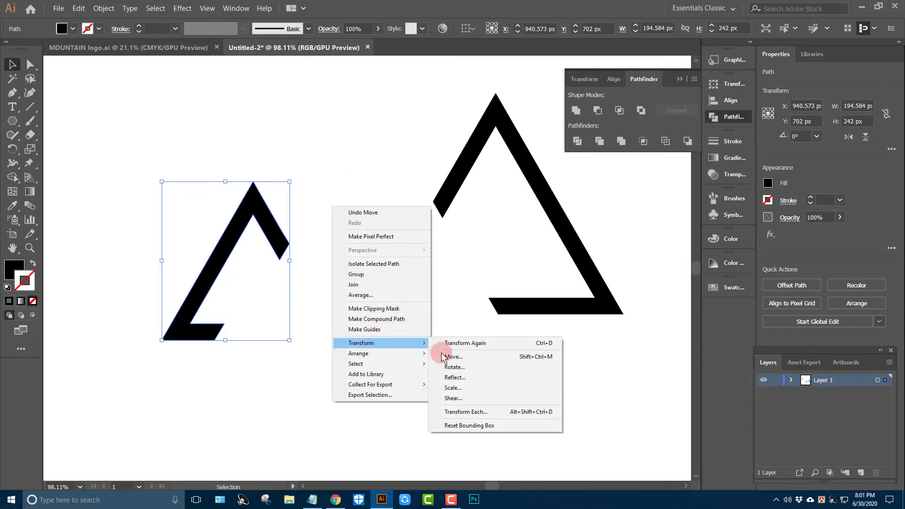
left_click(457, 373)
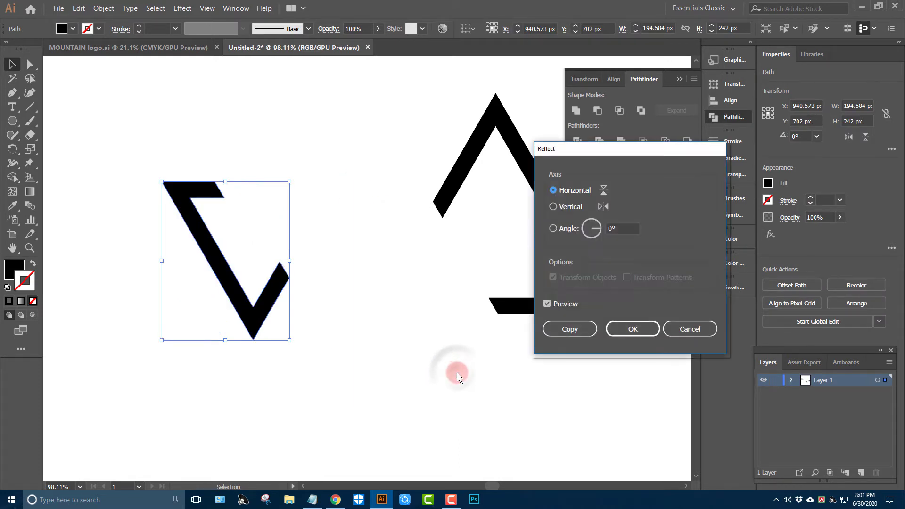
left_click(571, 330)
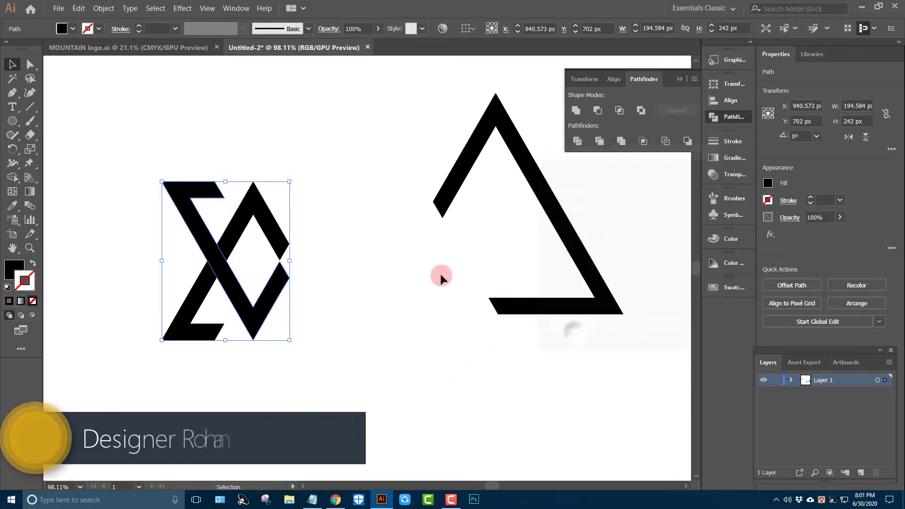
left_click_drag(325, 311, 404, 333)
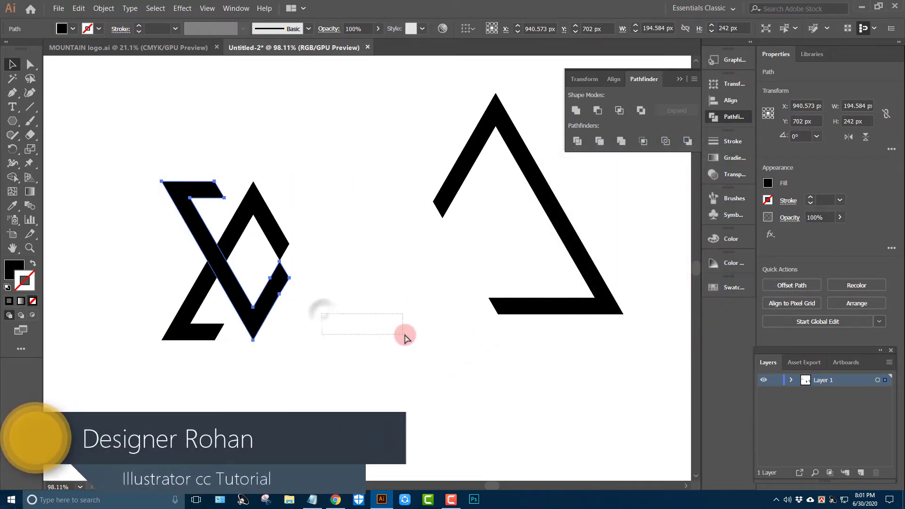
left_click(333, 301, "ctrl")
left_click_drag(154, 286, 315, 349)
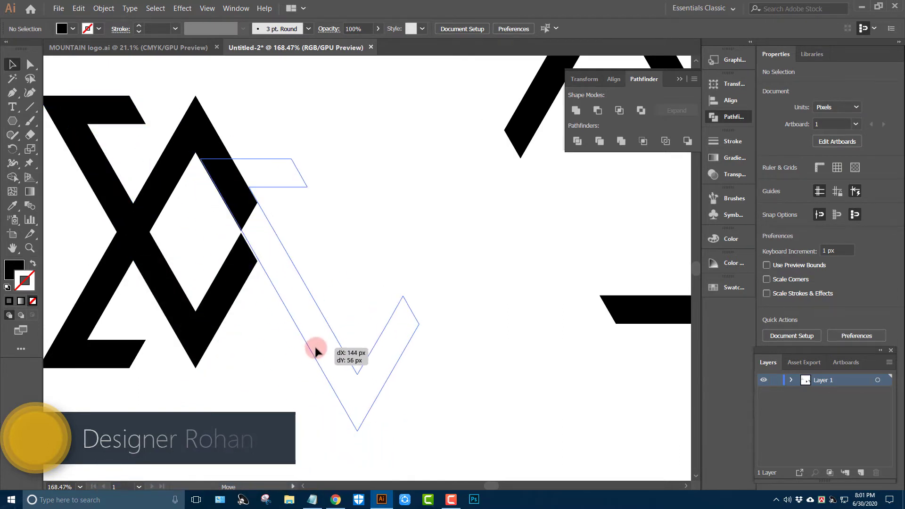
left_click_drag(314, 349, 315, 349)
Zoom in on the zigzag and inspect its path.
left_click(378, 260)
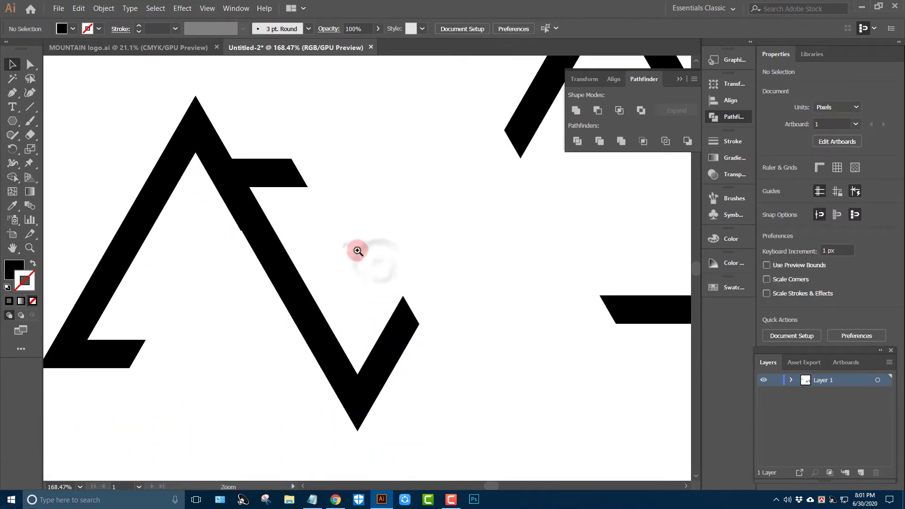
left_click(357, 250)
left_click(289, 277)
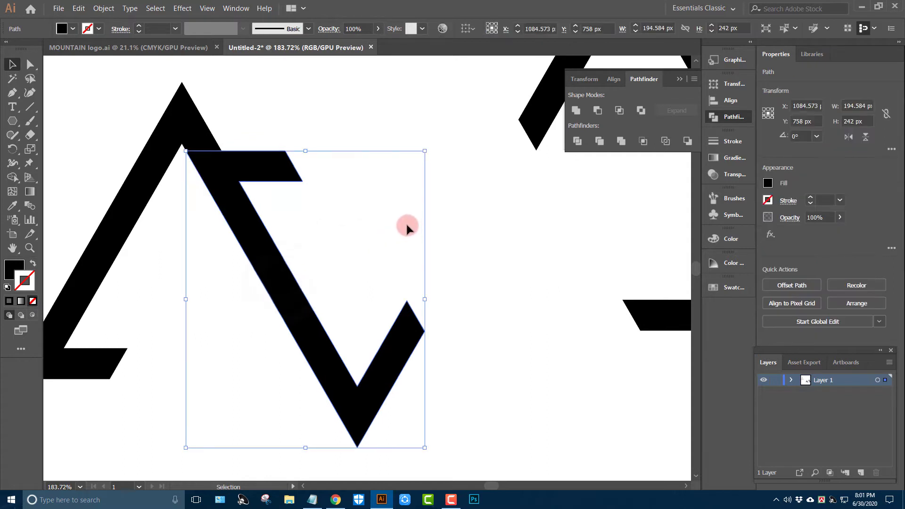
left_click(386, 220)
scroll(368, 242, "left", 2)
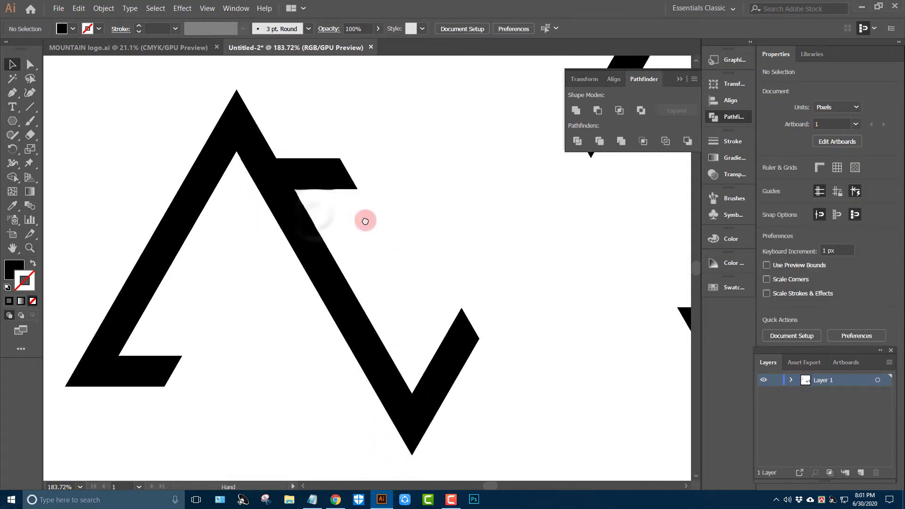
scroll(358, 243, "up", 2)
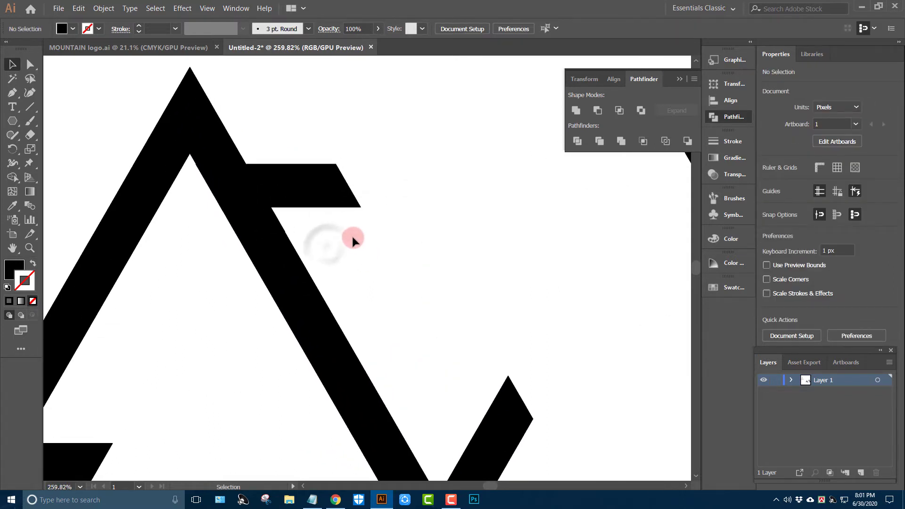
Draw a Shift-constrained cutting line along the peak's edge.
left_click(29, 106)
scroll(221, 147, "up", 2)
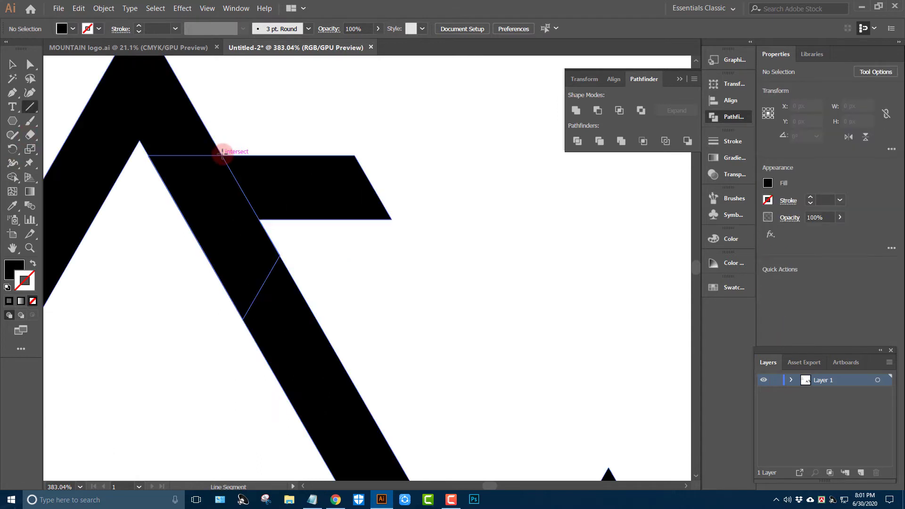
key("shift")
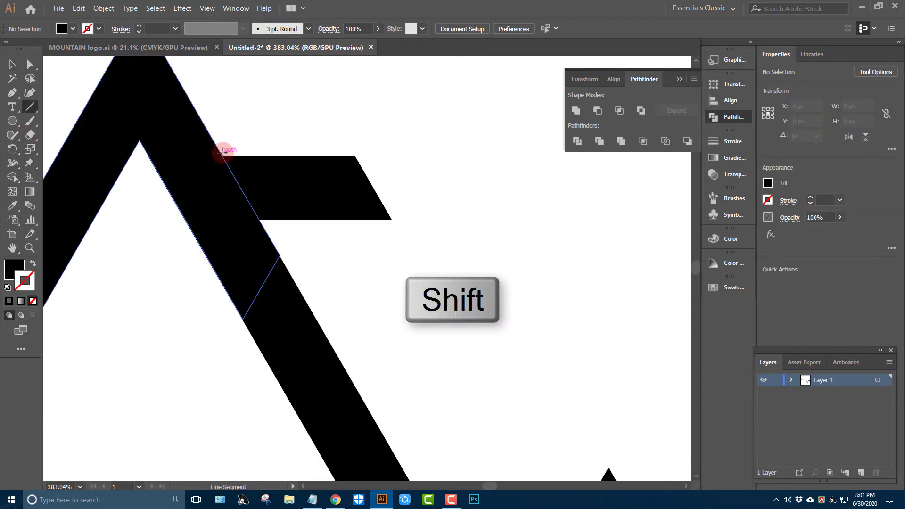
left_click_drag(221, 152, 290, 279)
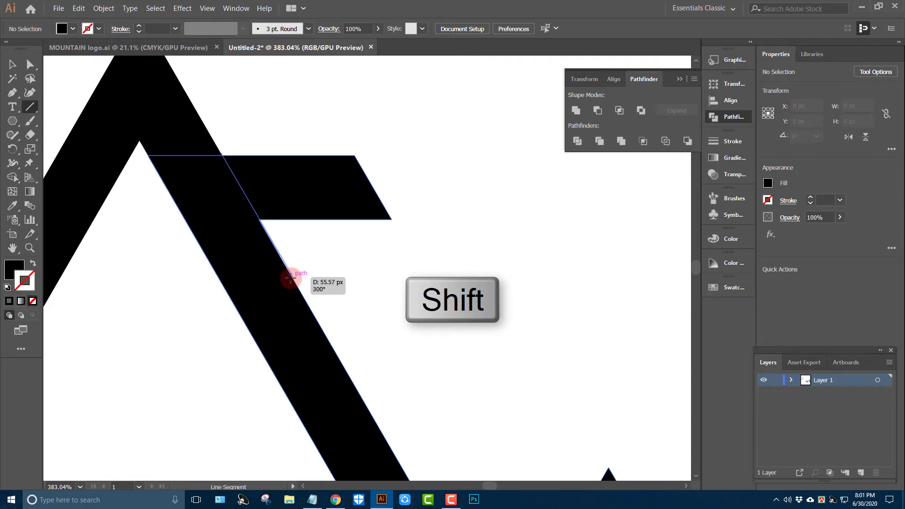
left_click_drag(290, 279, 293, 278)
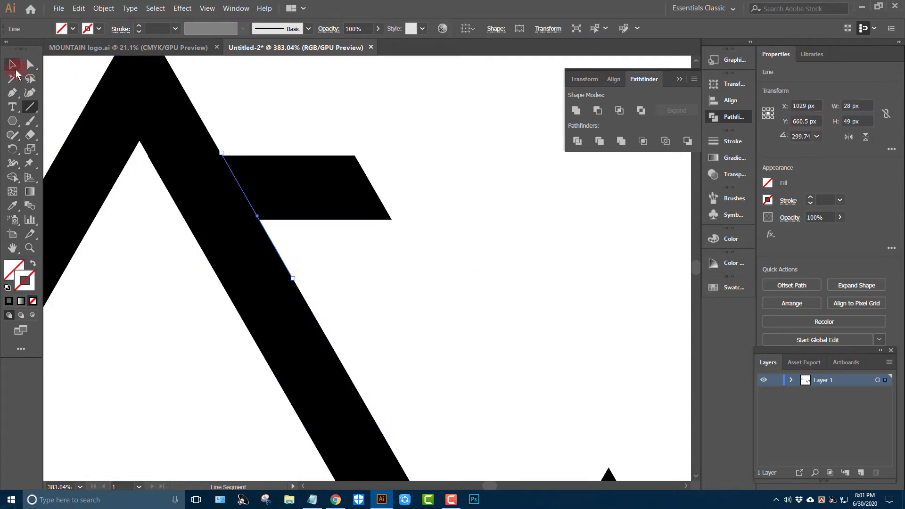
Divide the shapes along the line, ungroup, and delete the horizontal crossbar piece.
left_click_drag(282, 108, 212, 271)
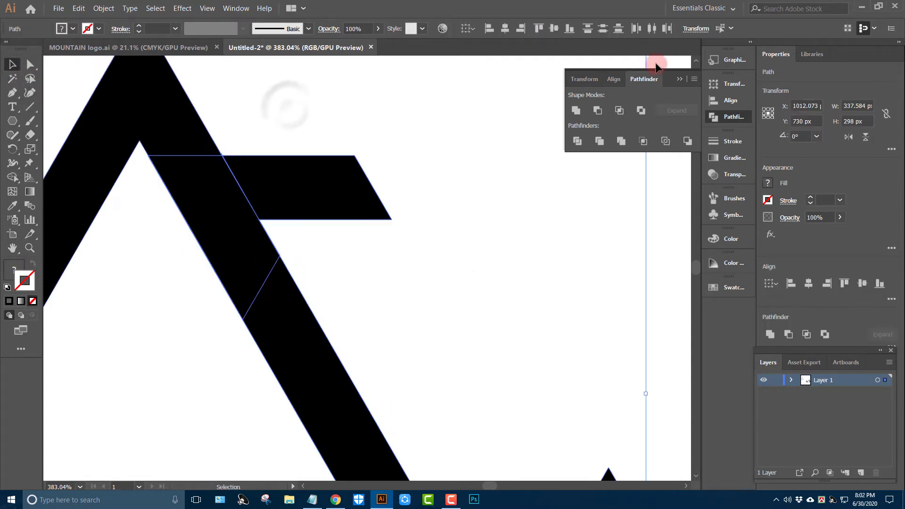
left_click(577, 141)
right_click(326, 115)
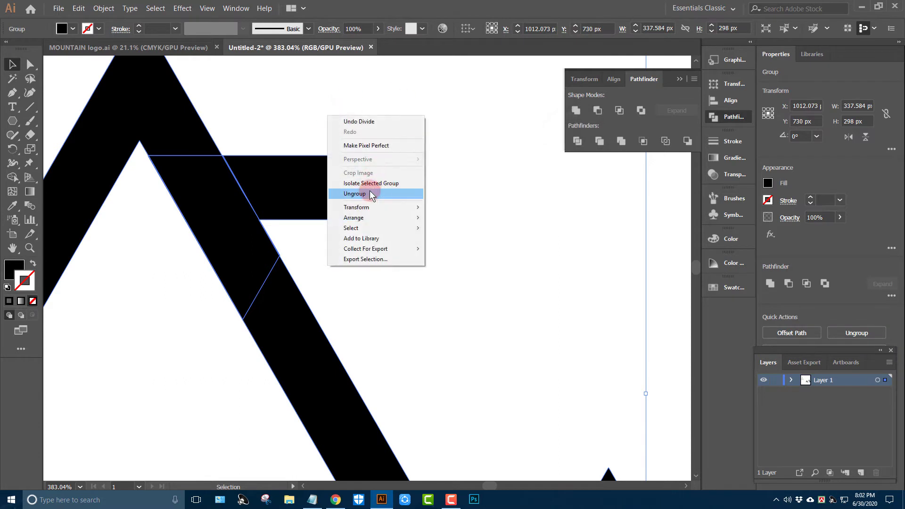
left_click(370, 194)
left_click(392, 178)
key("Delete")
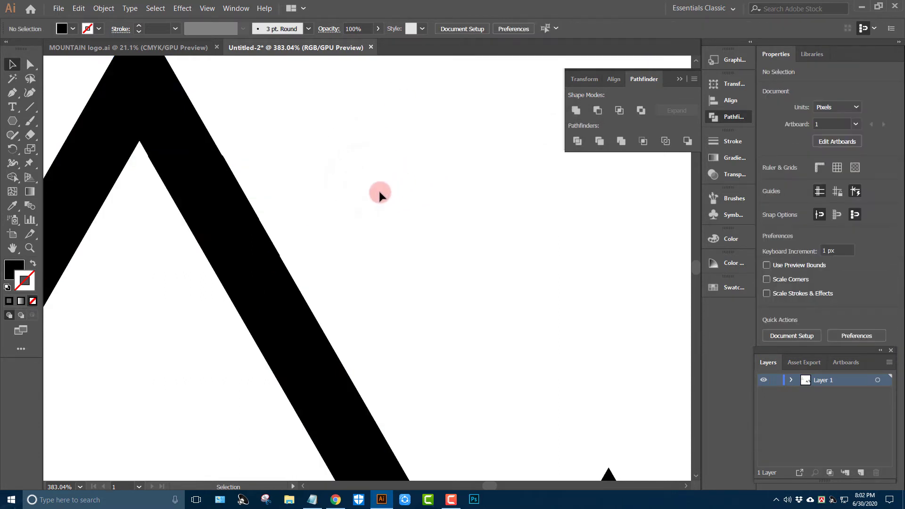
Unite the zigzag's two pieces into a single shape.
scroll(246, 175, "down", 5)
scroll(372, 212, "right", 2)
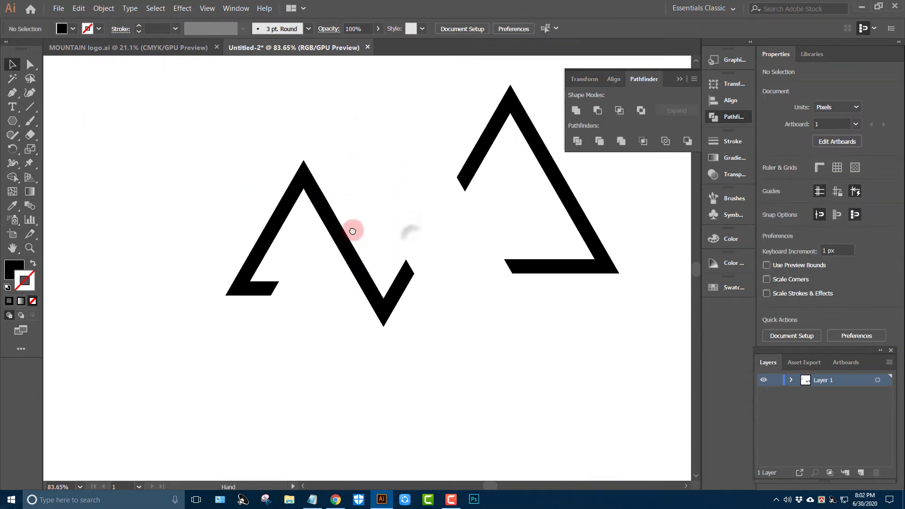
left_click_drag(324, 298, 349, 305)
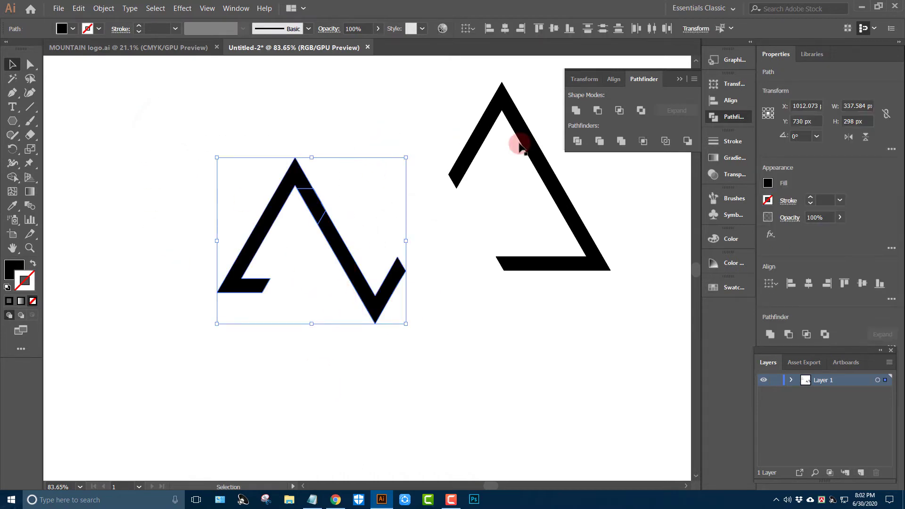
left_click(576, 110)
left_click(463, 363)
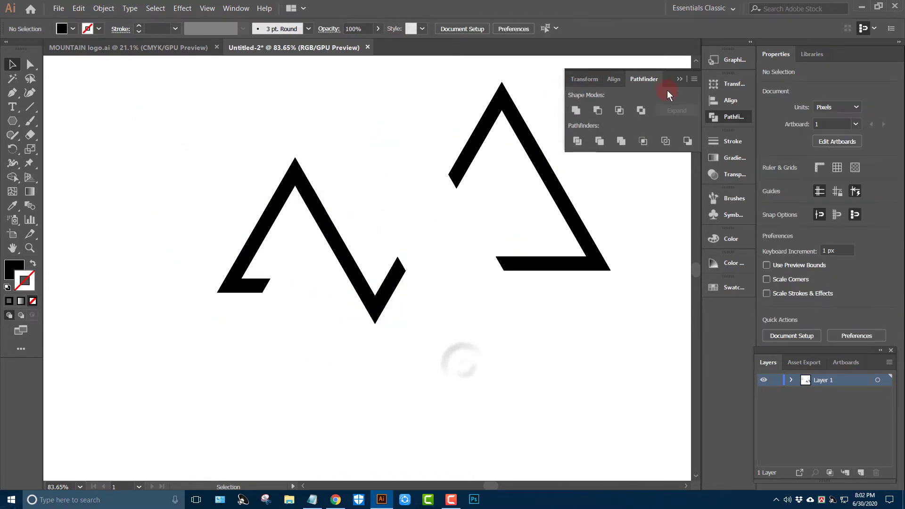
left_click(678, 79)
Move the zigzag up-right so it interlocks with the triangular mountain.
left_click(412, 378, "ctrl+alt")
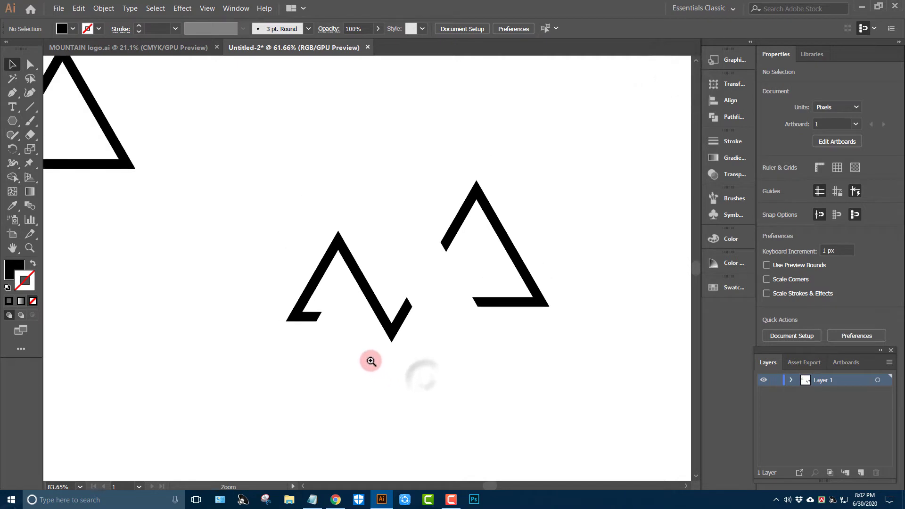
mouse_move(438, 372)
left_mouse_down()
mouse_move(426, 367)
mouse_move(504, 347)
left_mouse_up()
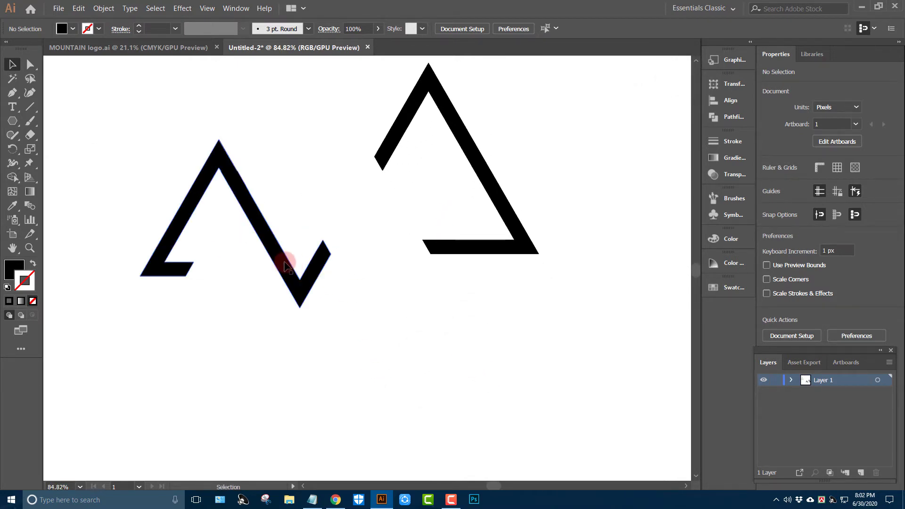
mouse_move(286, 267)
left_mouse_down()
mouse_move(385, 213)
mouse_move(384, 203)
left_mouse_up()
left_click(453, 314)
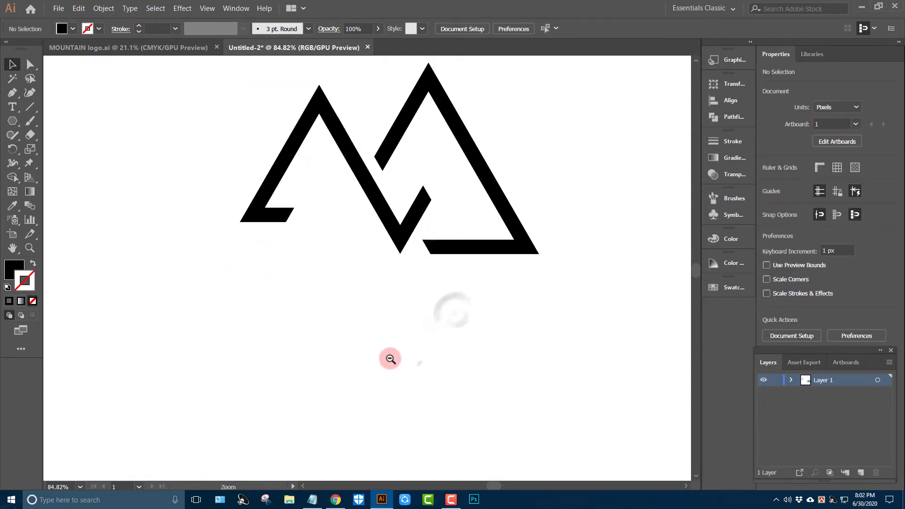
scroll(420, 362, "down", 1)
left_click_drag(217, 146, 523, 351)
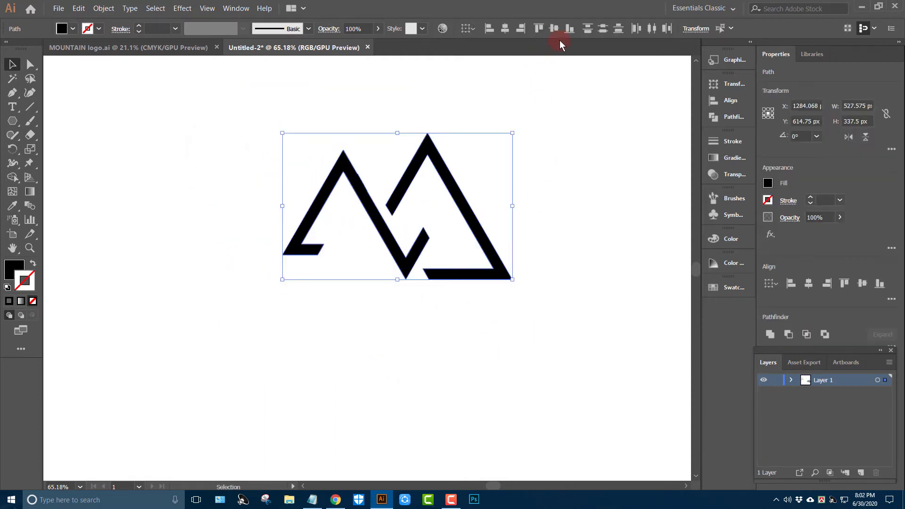
left_click(509, 333)
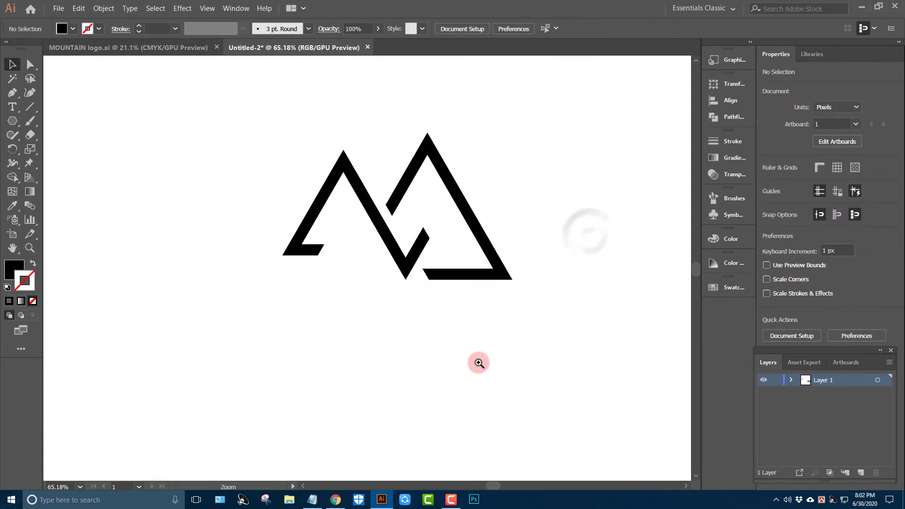
scroll(479, 362, "down", 2)
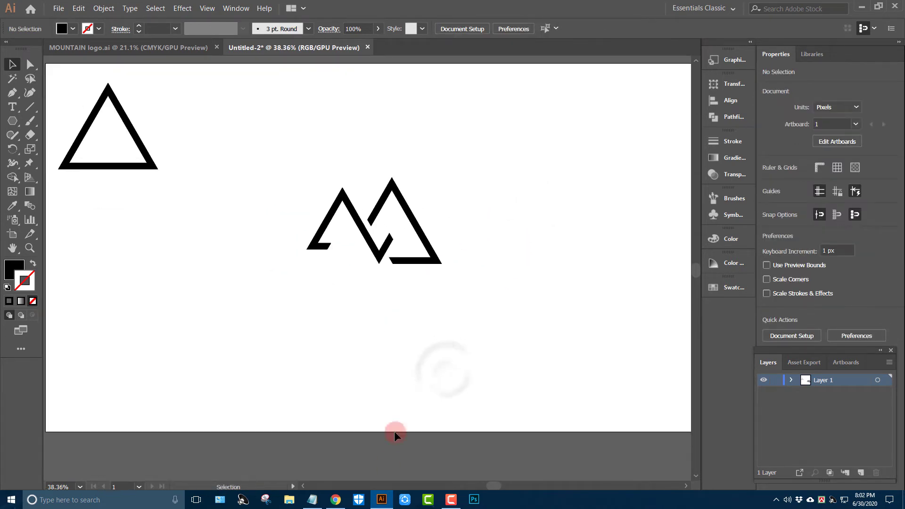
left_click(450, 503)
left_click(554, 374)
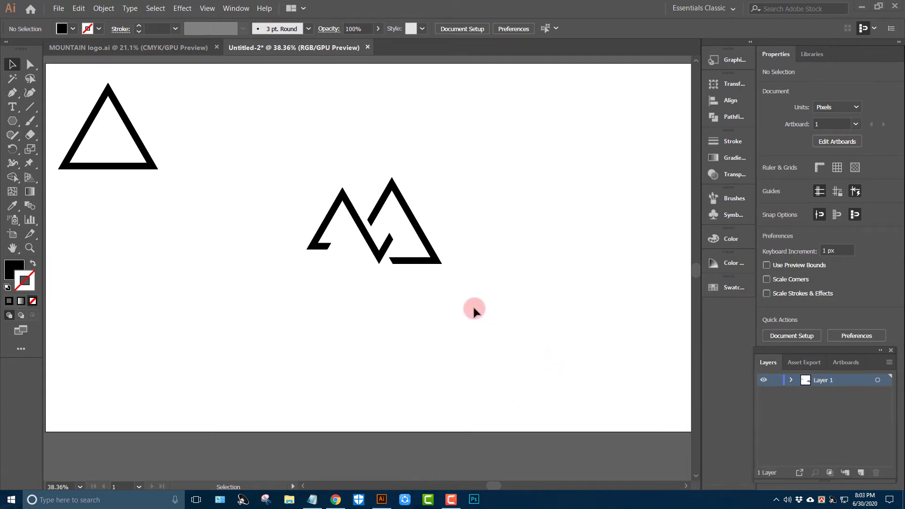
Select both mountain paths and Join them into one logo.
left_click(424, 316)
left_click_drag(167, 113, 500, 295)
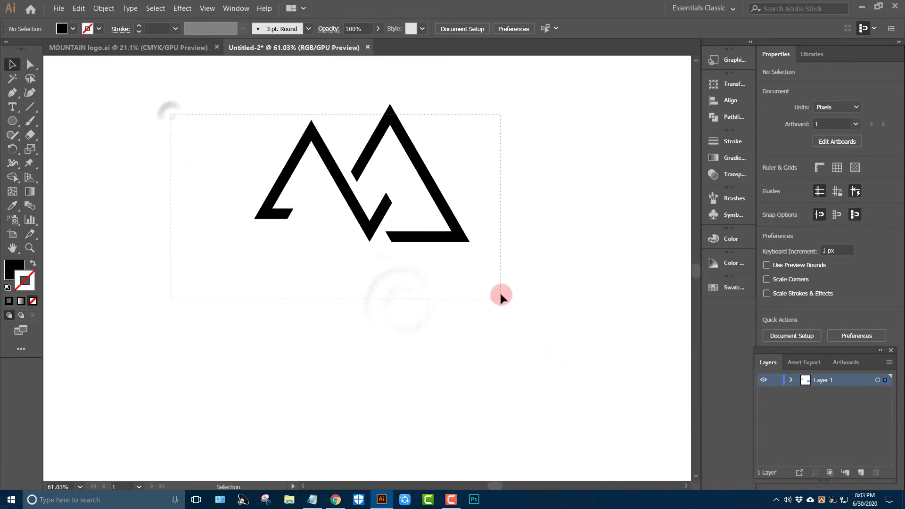
right_click(504, 130)
left_click(550, 197)
left_click(51, 85)
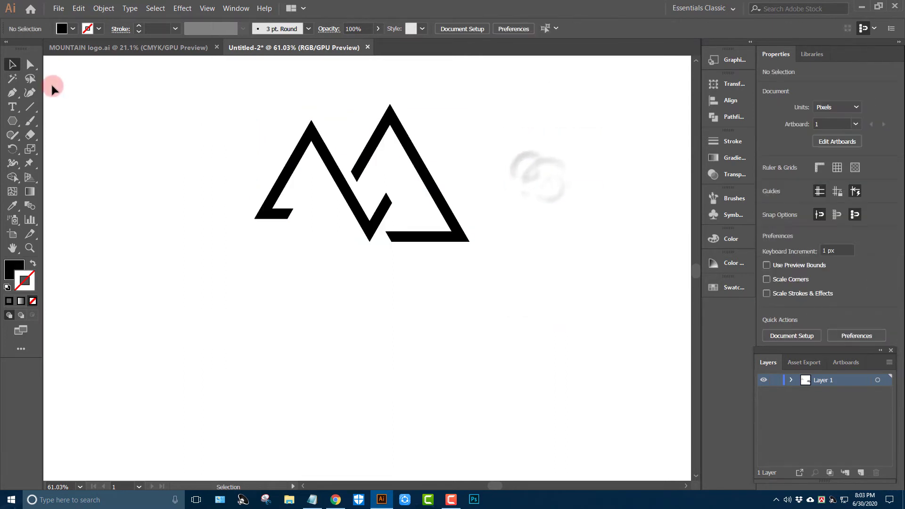
left_click(12, 106)
Add the text 'mountain' at 72 pt below the logo.
left_click(214, 351)
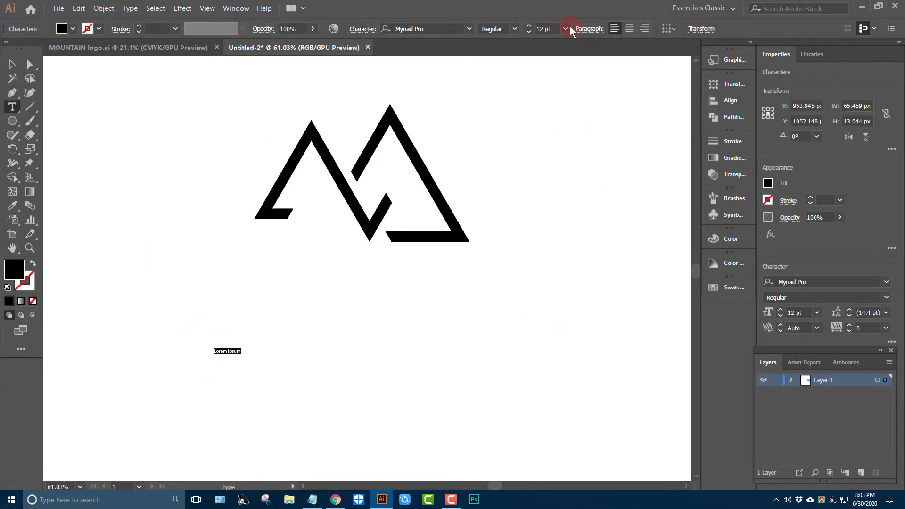
left_click(565, 29)
left_click(584, 241)
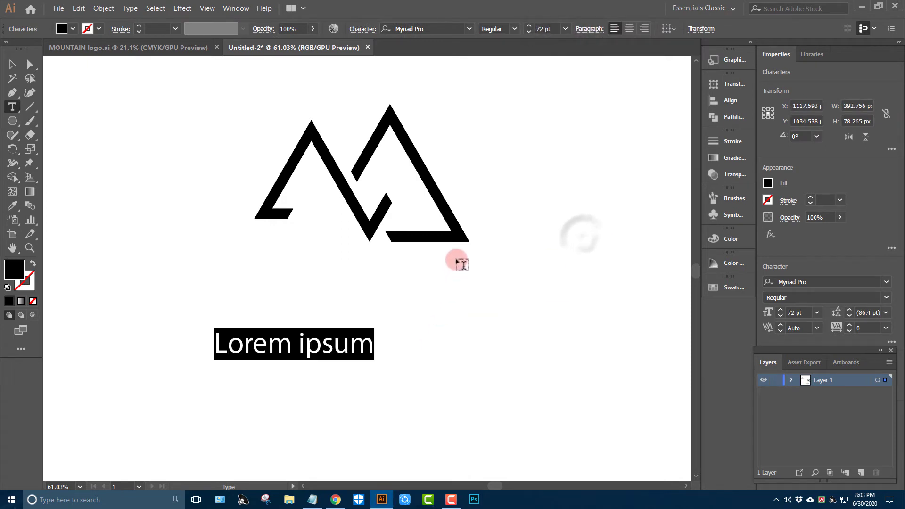
key("BackSpace")
type("mountain")
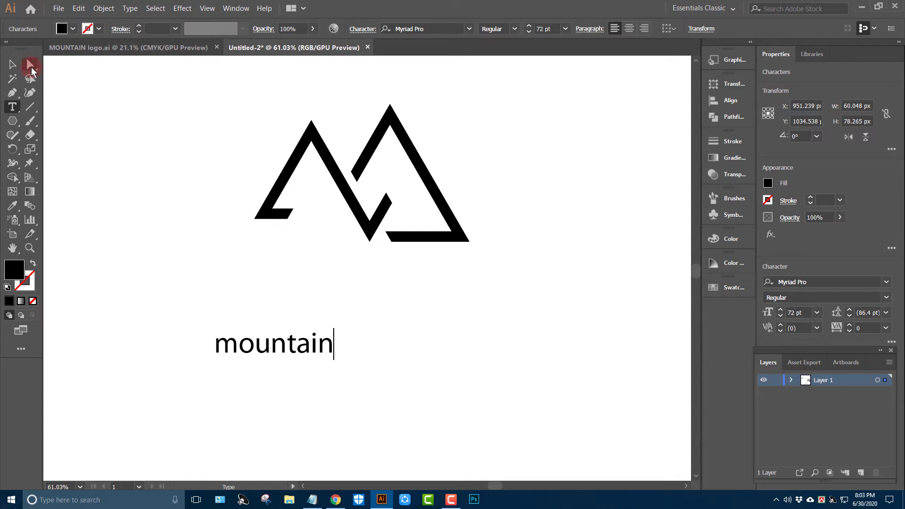
left_click(30, 66)
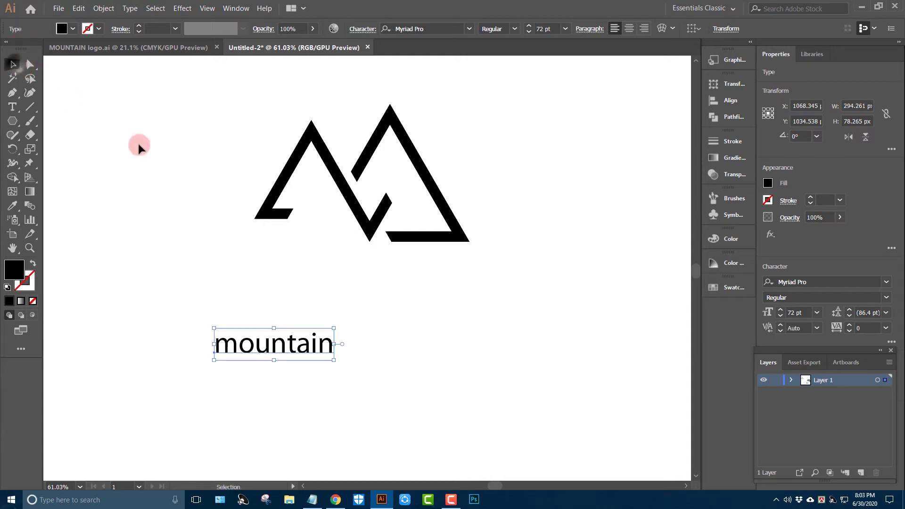
Apply All Caps and Futura Std Medium, then move MOUNTAIN up beneath the logo.
left_click(356, 31)
left_click(247, 159)
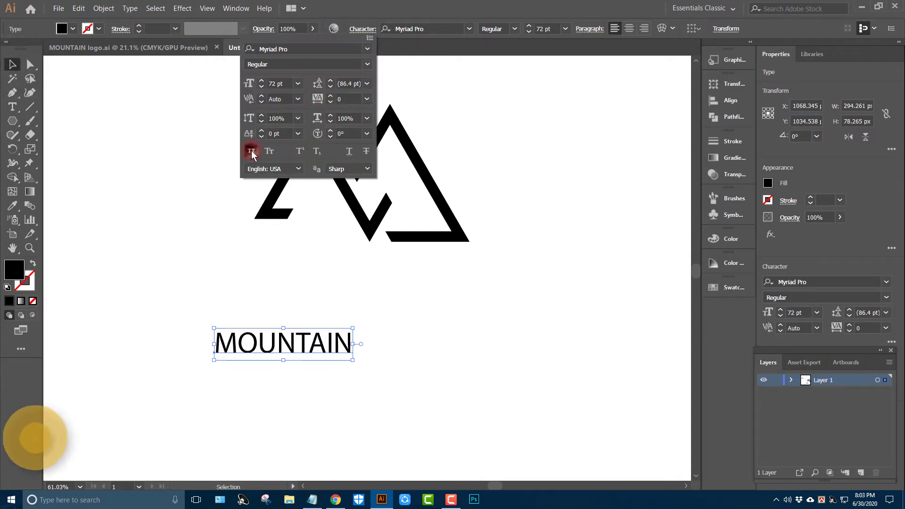
left_click(431, 30)
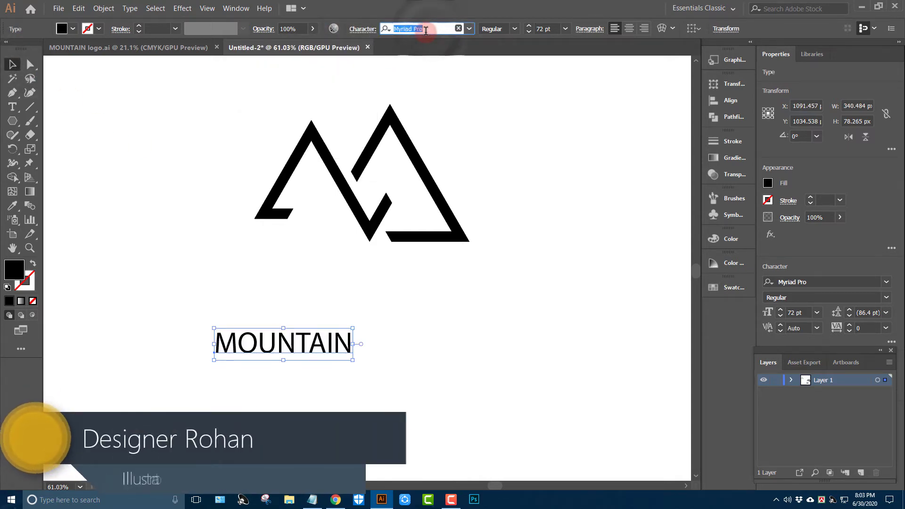
type("futura")
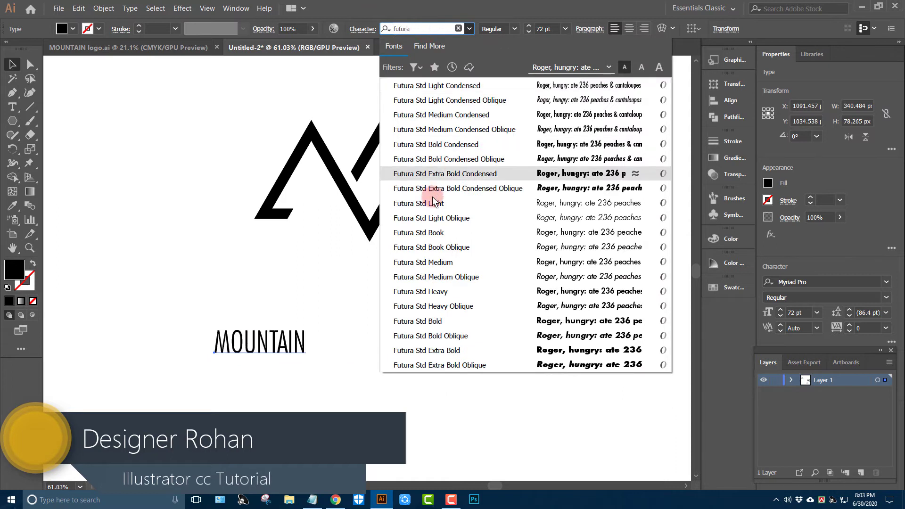
left_click(435, 260)
left_click(280, 358)
left_click_drag(280, 358, 304, 270)
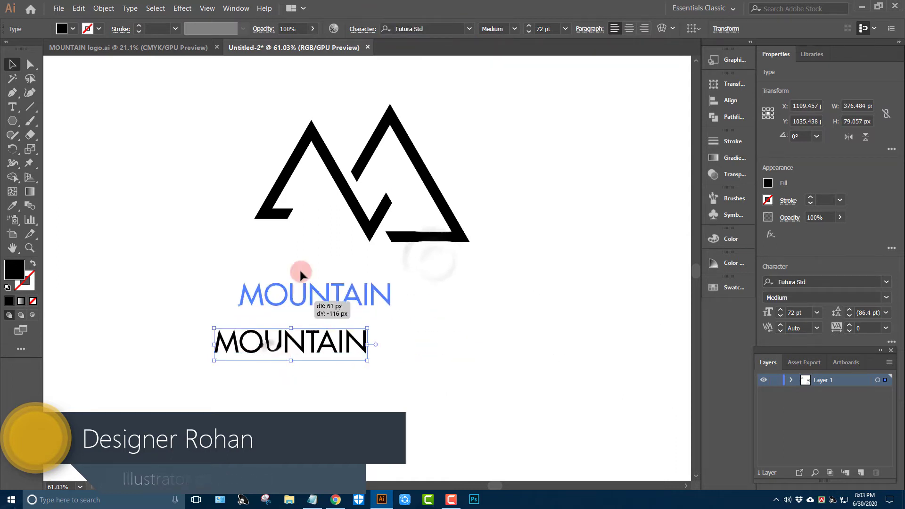
scroll(356, 306, "up", 3)
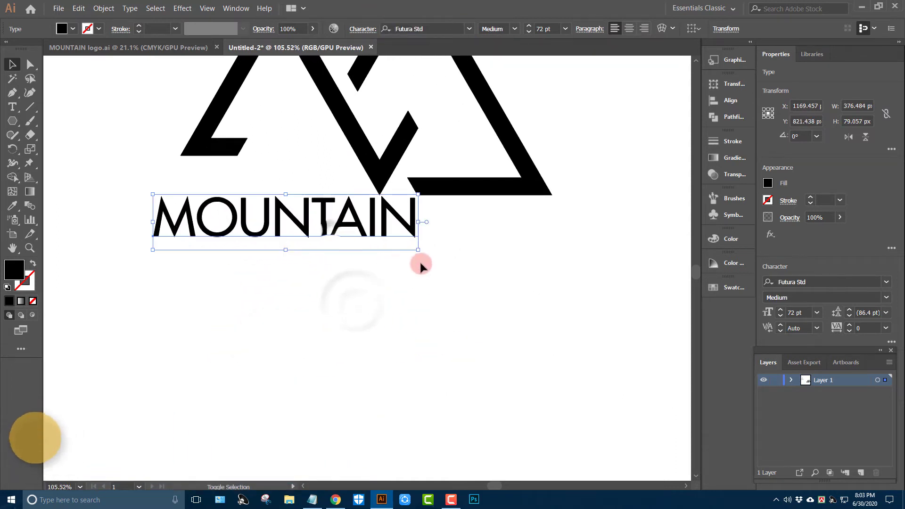
Shrink MOUNTAIN to about 34 pt and place it under the left peak.
left_click(405, 236, "shift")
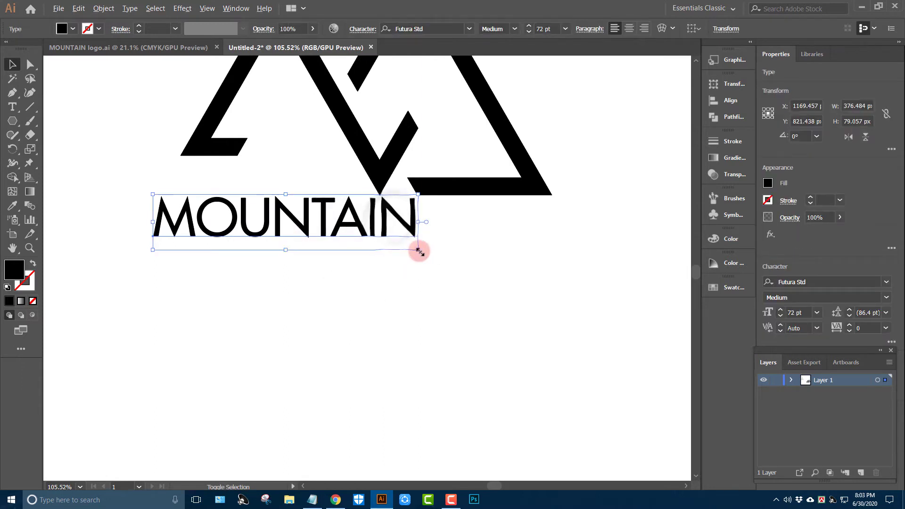
left_click_drag(418, 250, 372, 240)
left_click_drag(249, 229, 242, 200)
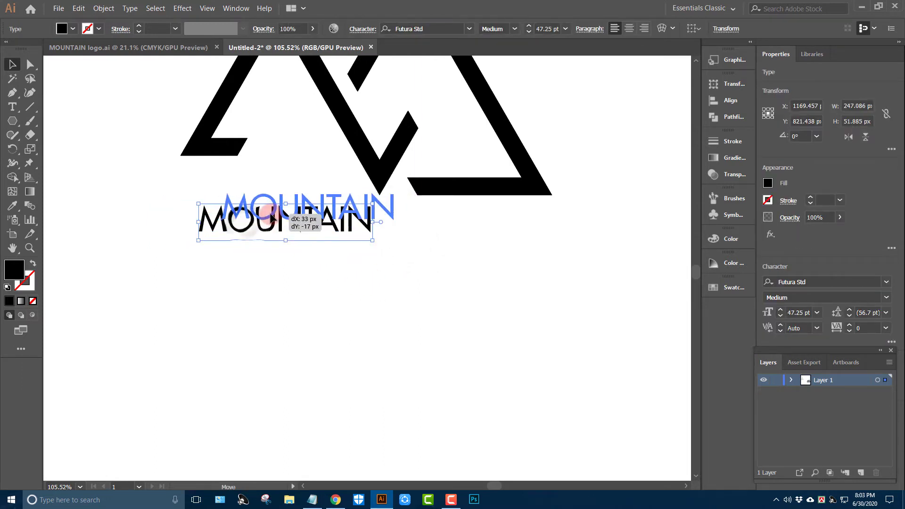
left_click(330, 273)
scroll(313, 297, "down", 2)
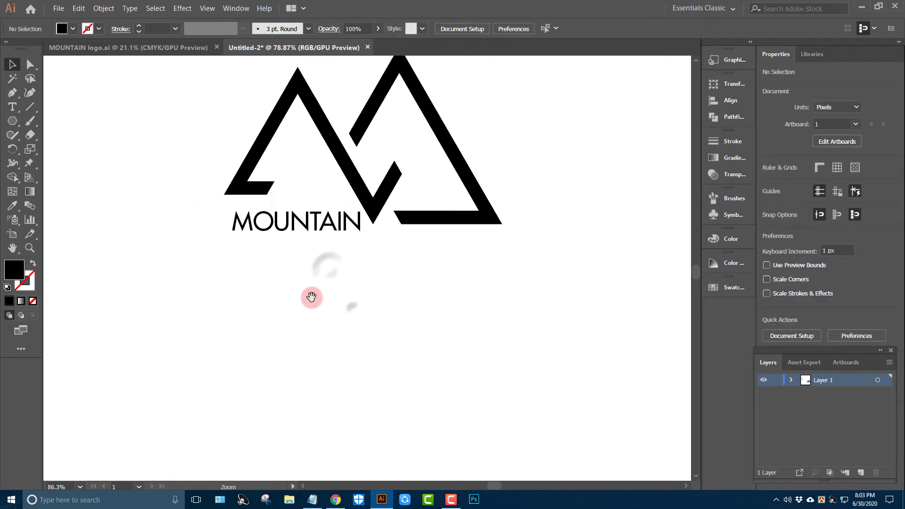
scroll(339, 344, "up", 2)
scroll(297, 237, "up", 1)
left_click(298, 234)
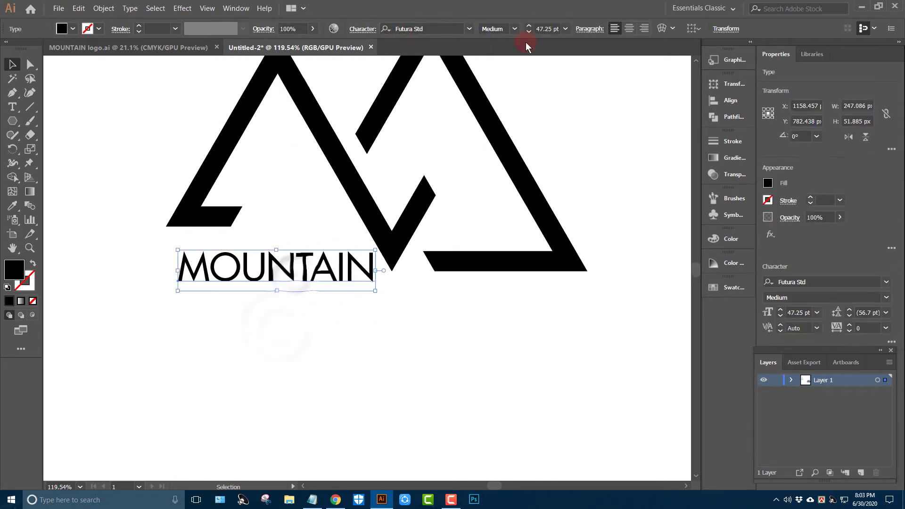
left_click_drag(375, 292, 347, 284)
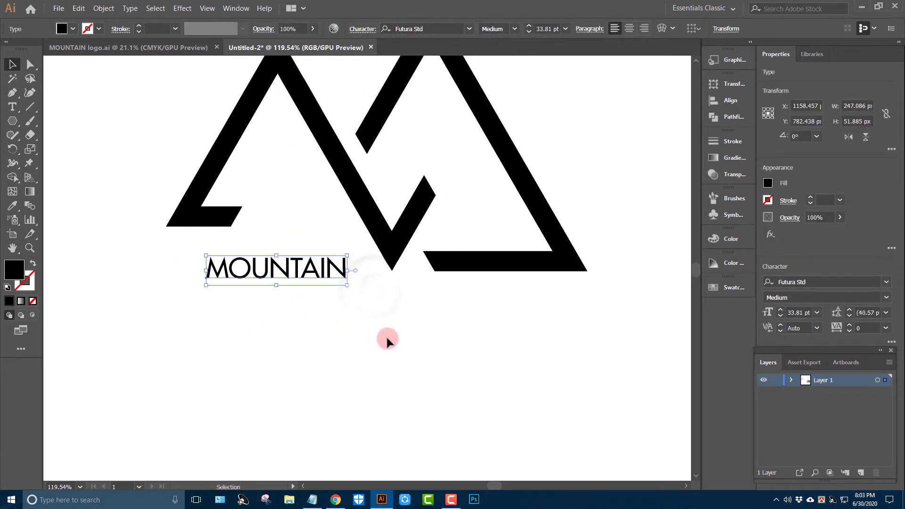
Set MOUNTAIN's tracking to 100 in the Character panel.
left_click(368, 31)
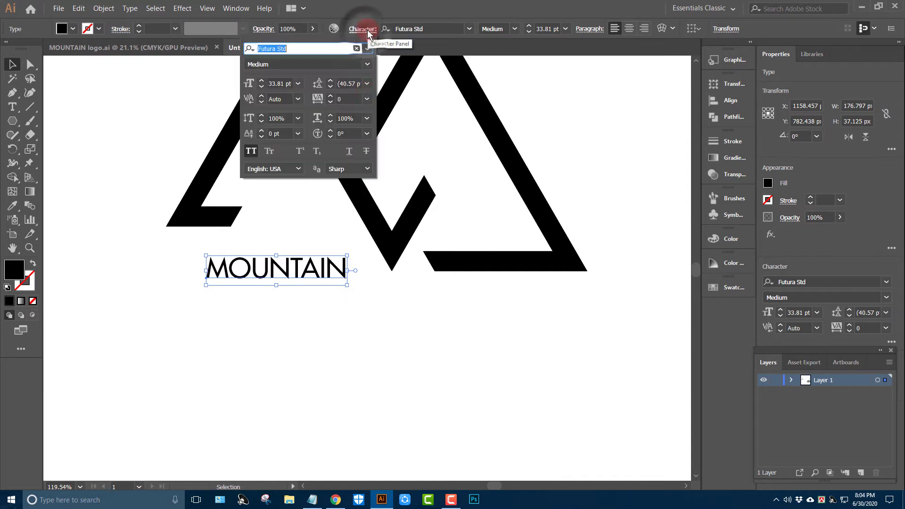
left_click(365, 99)
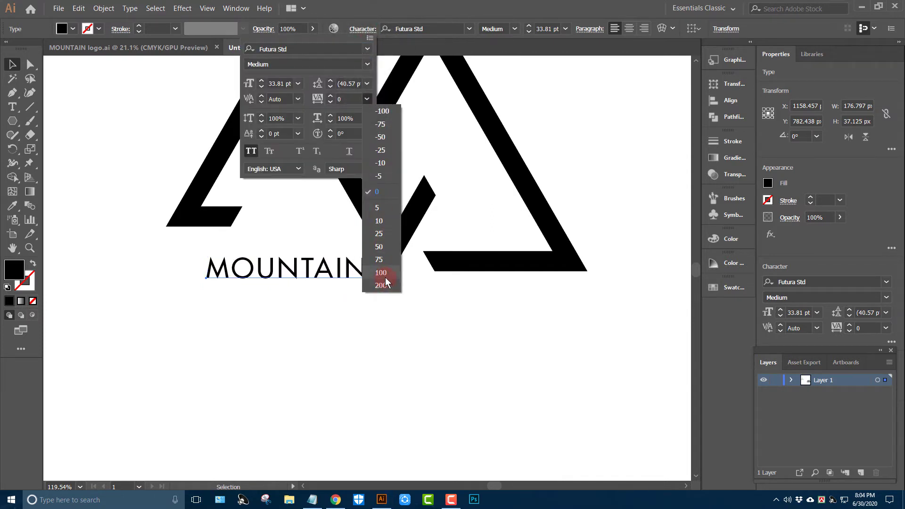
left_click(385, 275)
left_click(288, 268)
left_click(356, 329)
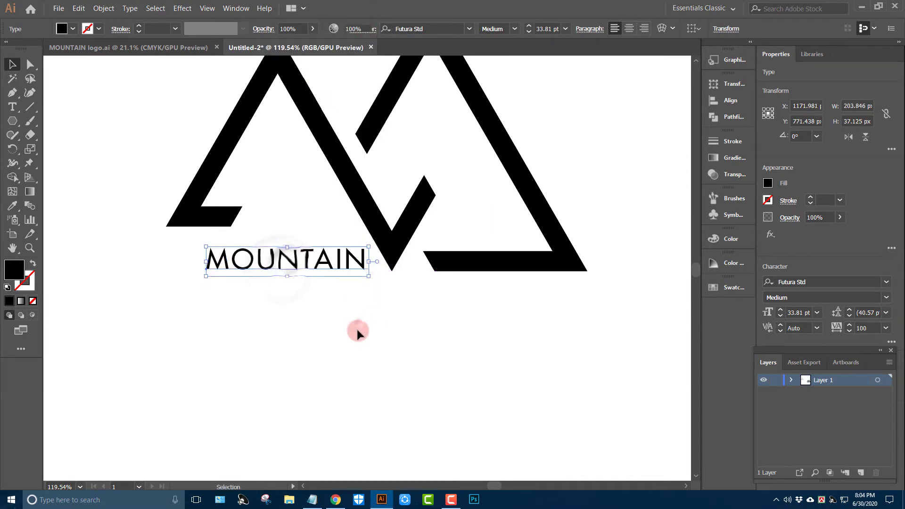
scroll(355, 313, "down", 2)
left_click(323, 278)
Convert the MOUNTAIN text to outlines and select the whole logo.
right_click(535, 173)
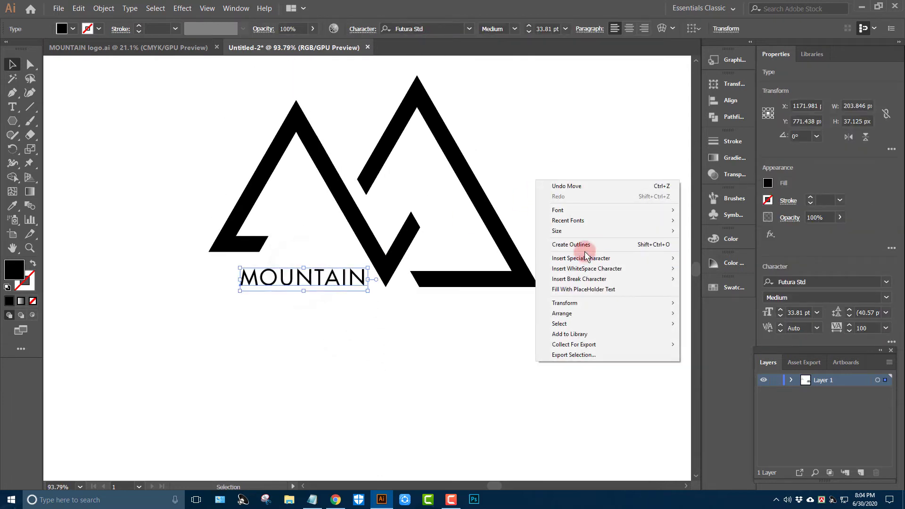
left_click(580, 242)
left_click(551, 217)
left_click_drag(175, 170, 523, 370)
left_click(505, 29)
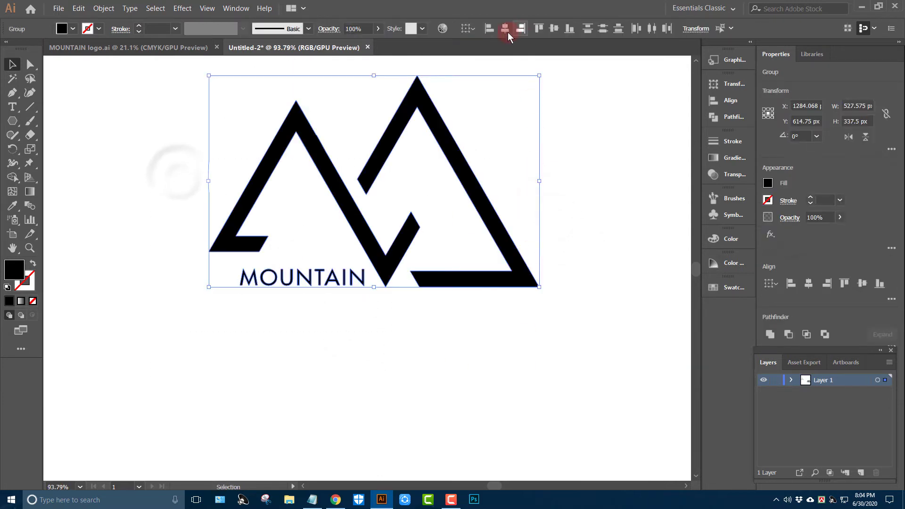
Zoom out and move the mountain logo into the artboard's left half.
left_click(606, 190)
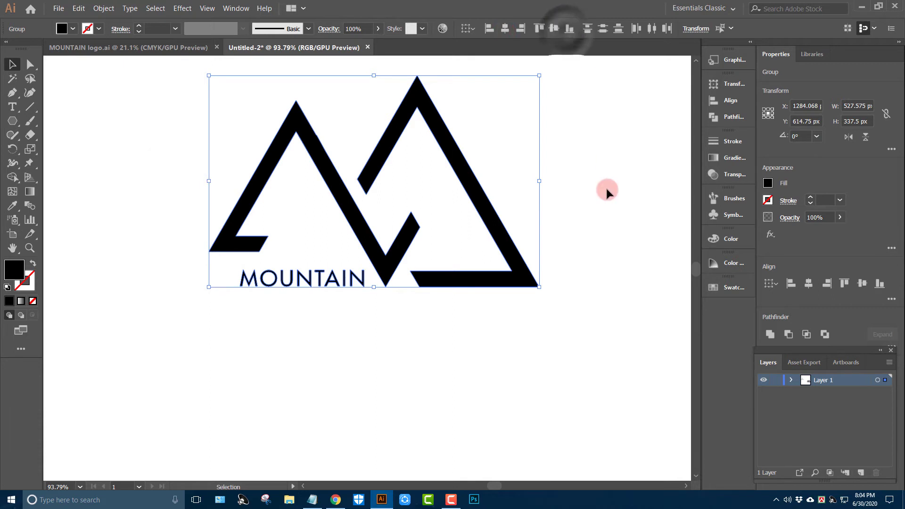
left_click(508, 370, "ctrl+alt")
left_click(393, 332, "ctrl+alt")
left_click(438, 352, "ctrl+alt")
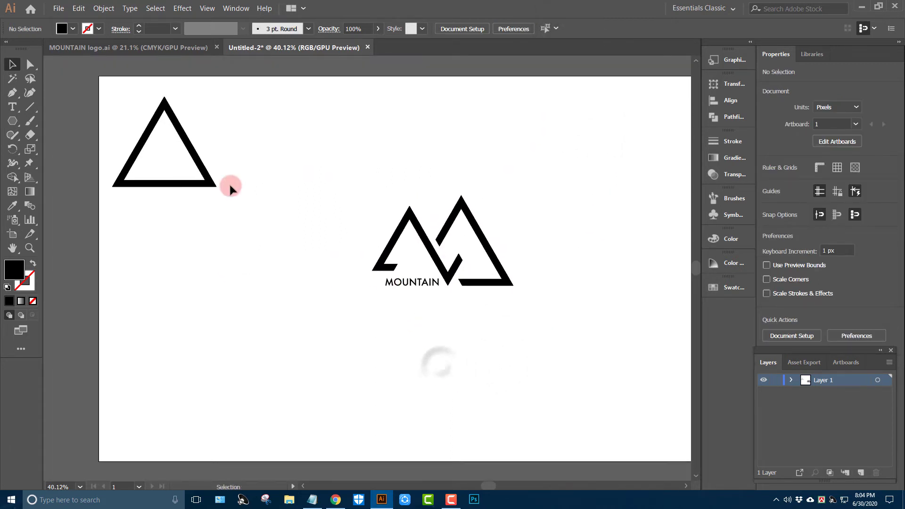
left_click_drag(405, 198, 540, 304)
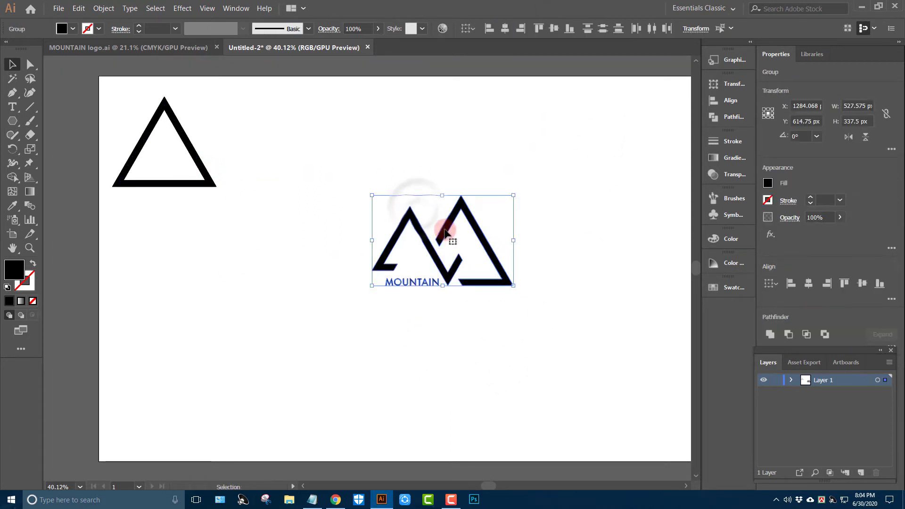
left_click_drag(441, 222, 236, 233)
left_click(354, 222)
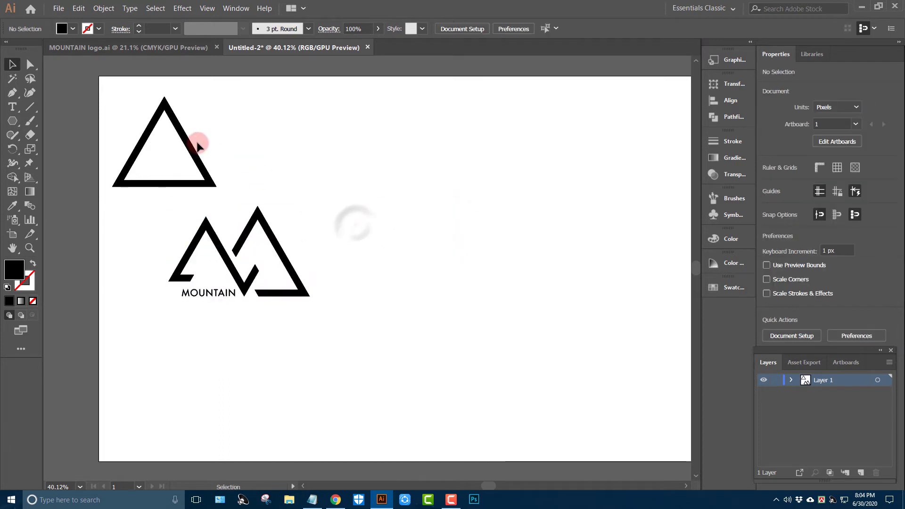
Move the triangle to the right side, then enlarge and reposition the logo on the left.
left_click_drag(196, 141, 578, 274)
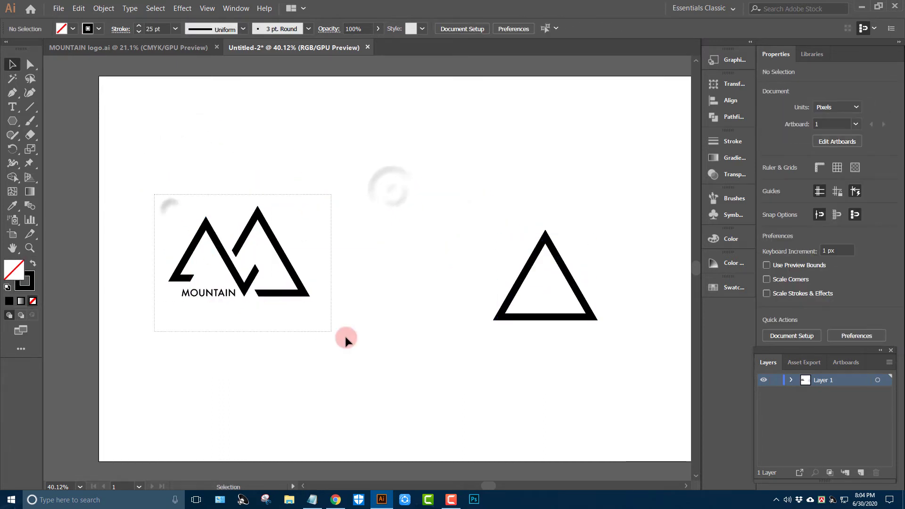
left_click_drag(178, 188, 349, 339)
left_click_drag(309, 296, 333, 311)
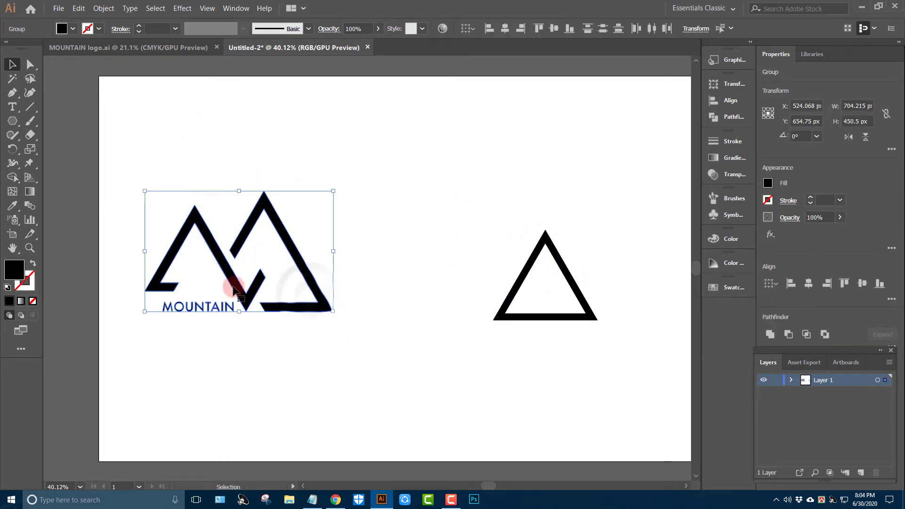
left_click_drag(246, 284, 282, 270)
left_click(398, 363)
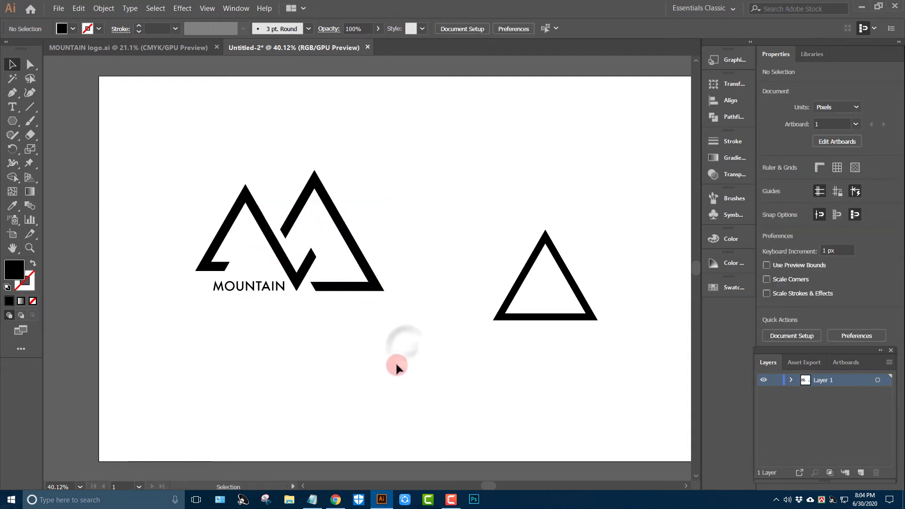
key("ctrl+0")
left_click_drag(12, 121, 56, 125)
left_click(56, 123)
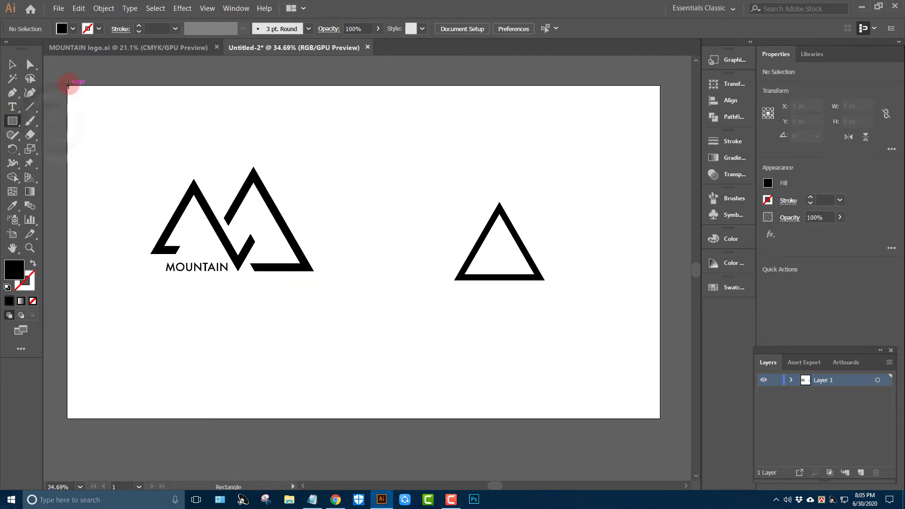
Draw a black rectangle over the artboard's left half and send it behind the logo.
left_click_drag(187, 255, 367, 418)
key("v")
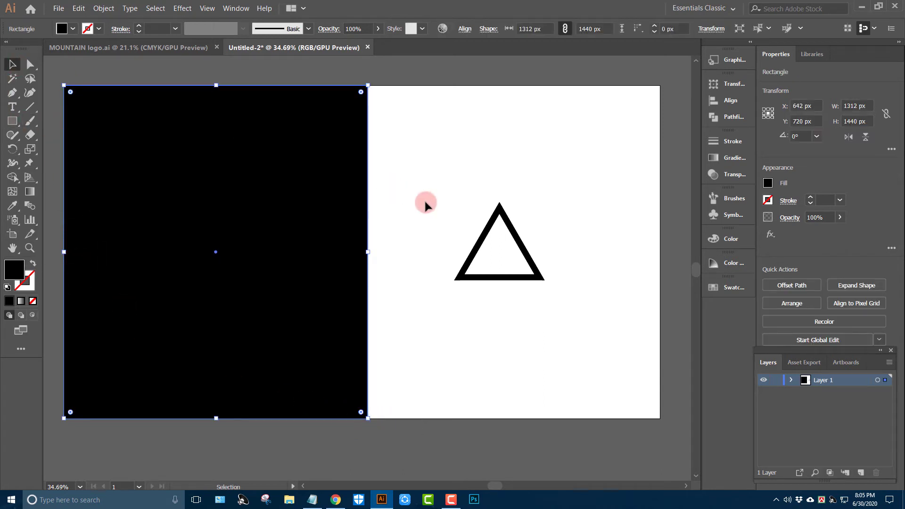
left_click(425, 204)
right_click(303, 210)
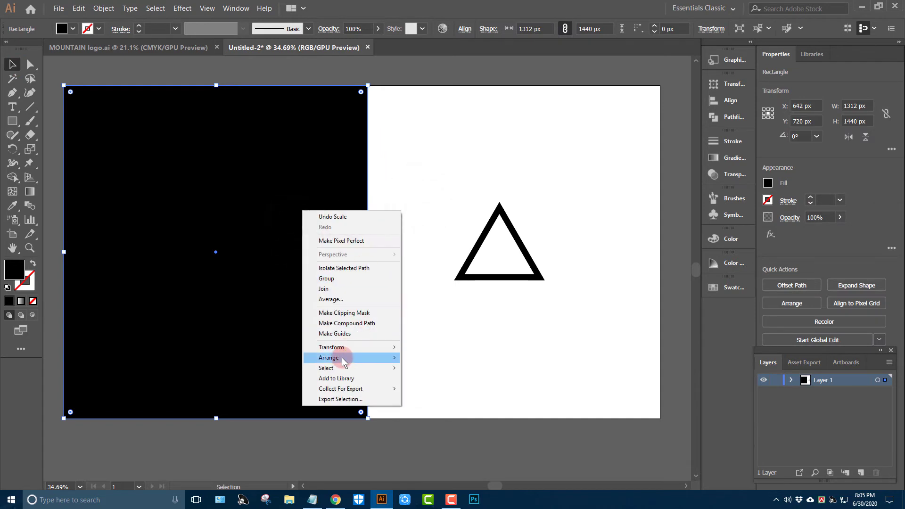
mouse_move(329, 358)
left_click(410, 388)
left_click(403, 248)
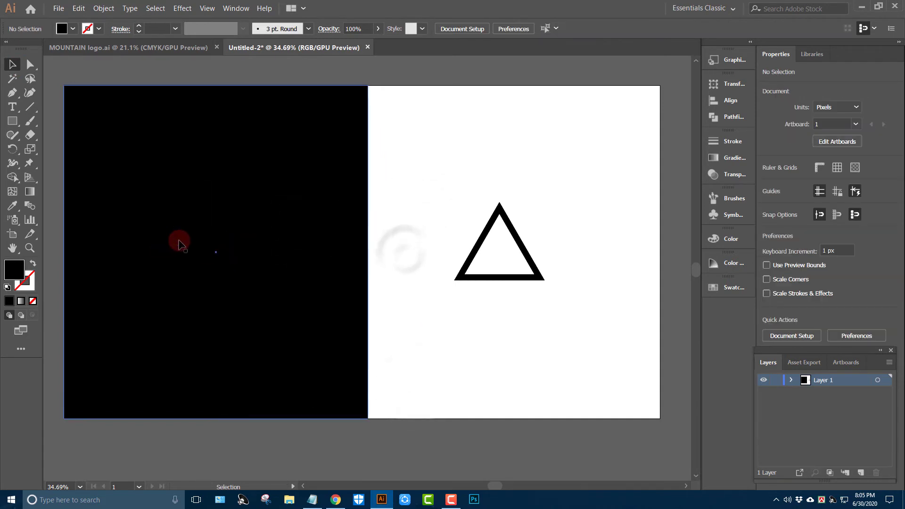
Recolour the mountain logo white from the swatches.
left_click(214, 257)
left_click(726, 286)
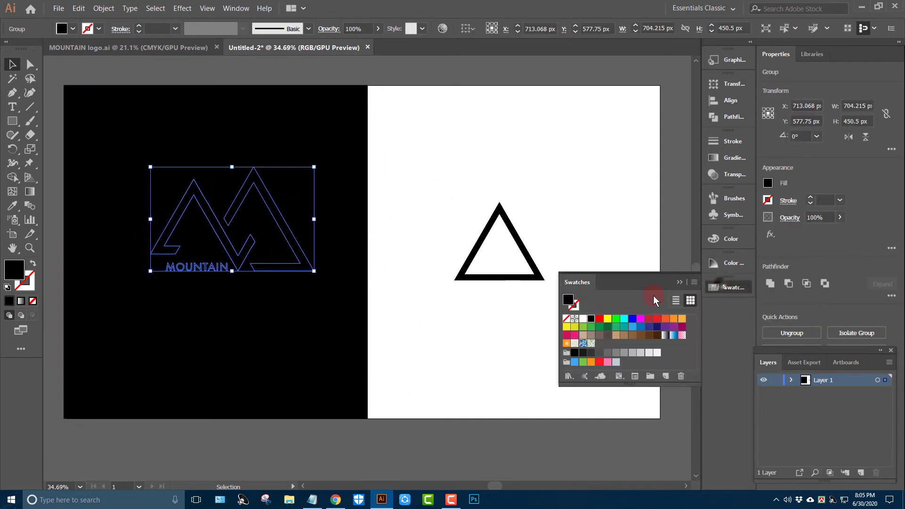
left_click(583, 318)
left_click(545, 169)
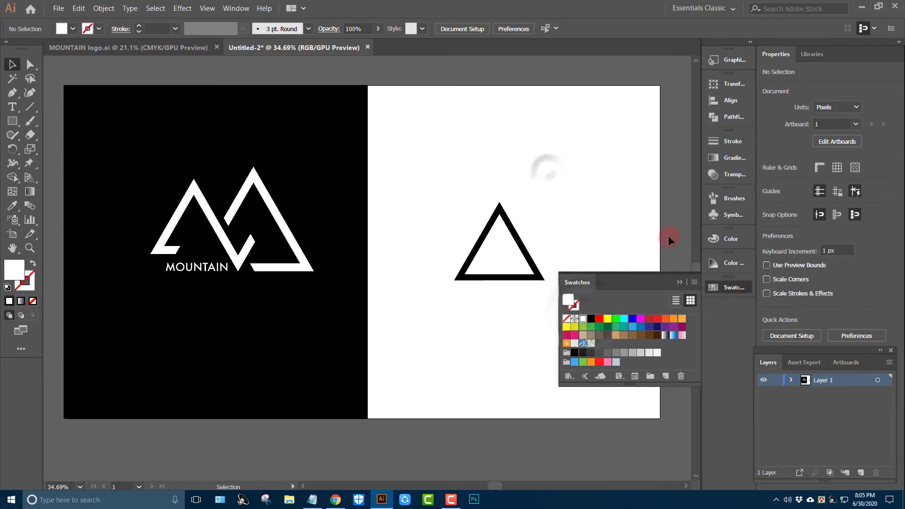
left_click(677, 282)
Make two overlapping triangle copies and align all three triangles along their bottoms.
scroll(516, 323, "up", 2)
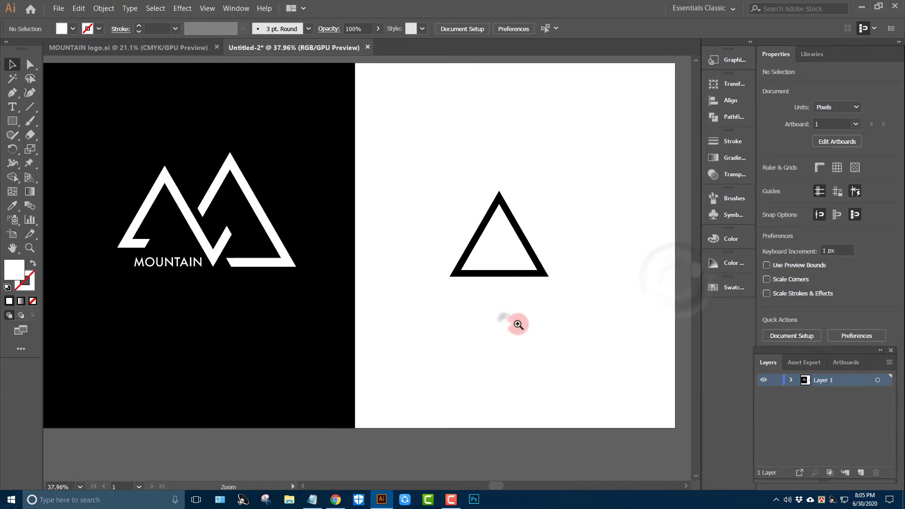
scroll(441, 319, "up", 2)
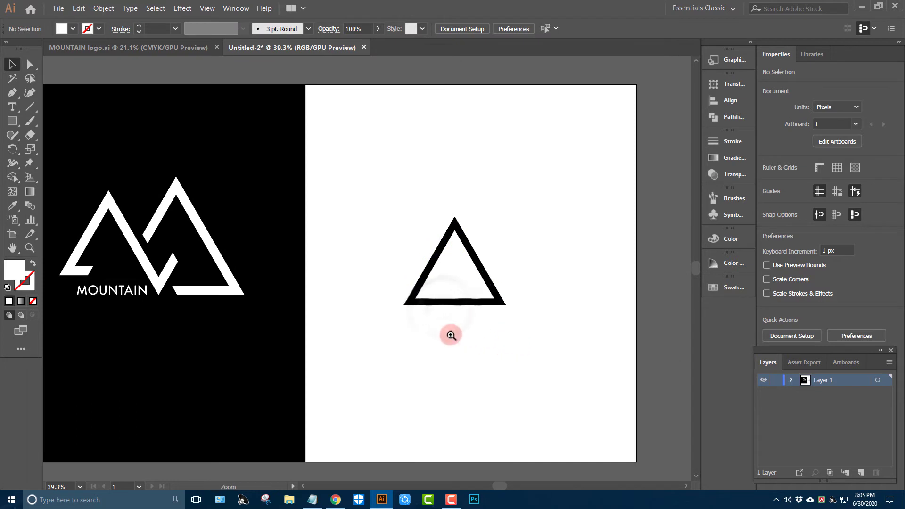
scroll(452, 333, "up", 3)
left_click_drag(444, 251, 505, 261)
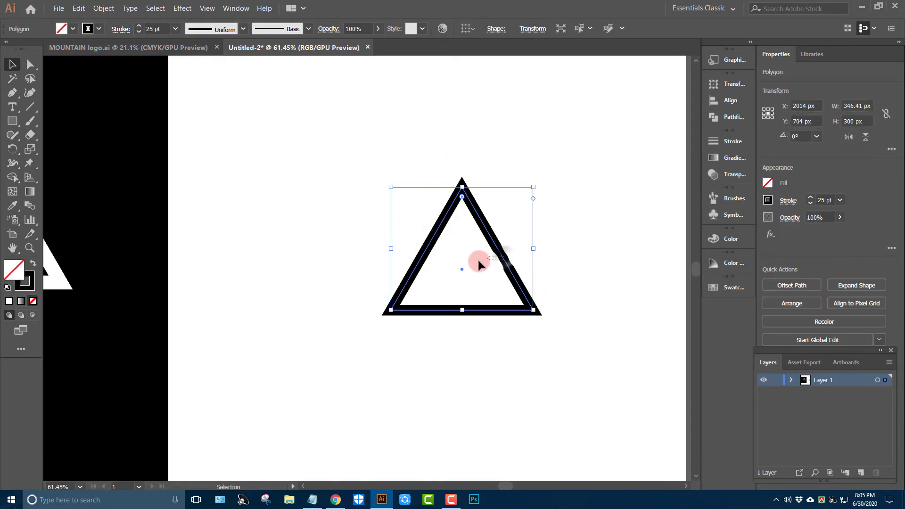
scroll(515, 360, "up", 2)
scroll(545, 359, "up", 4)
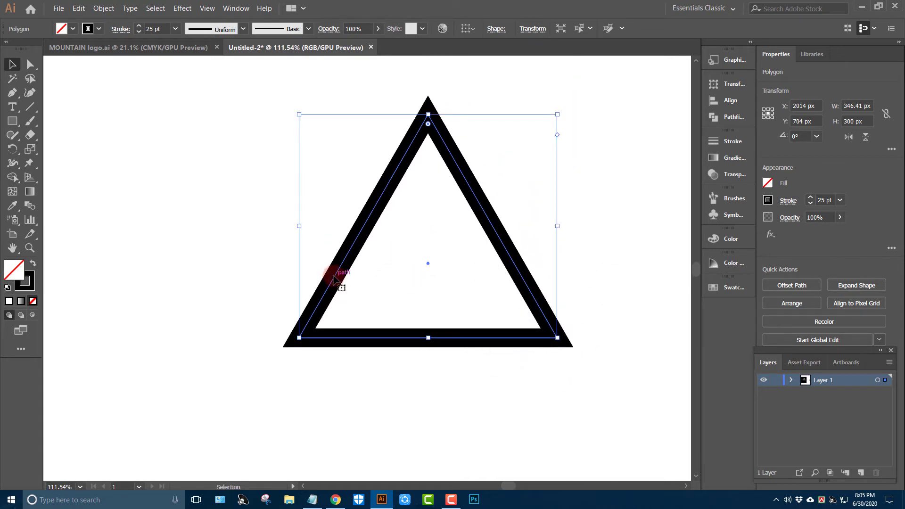
left_click_drag(333, 279, 215, 279)
left_click_drag(124, 172, 537, 381)
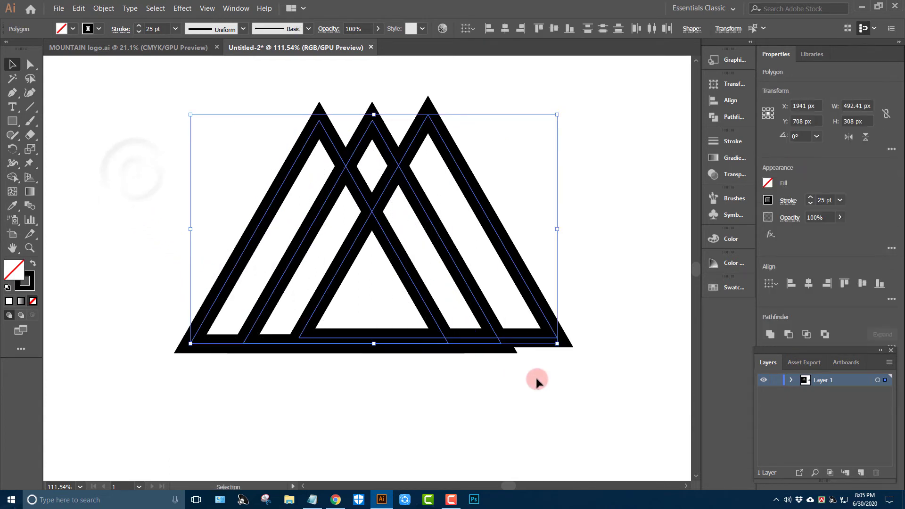
left_click(570, 30)
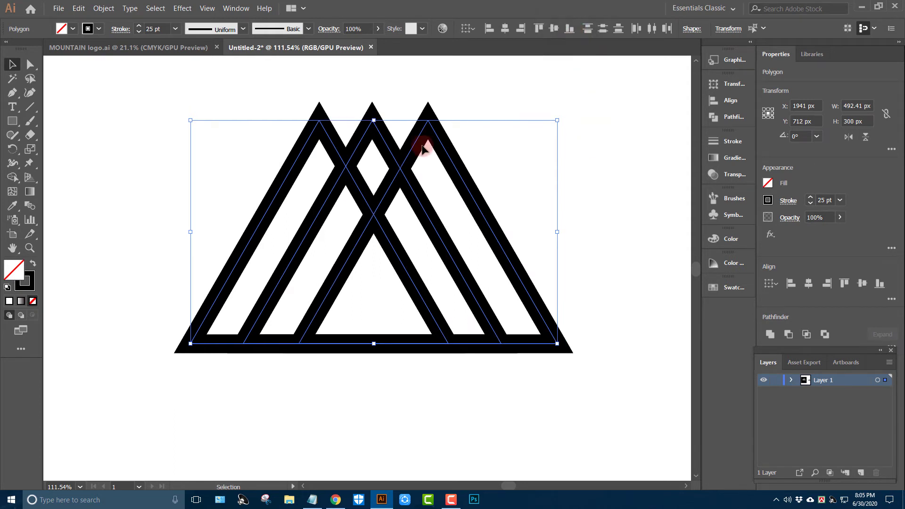
left_click(104, 8)
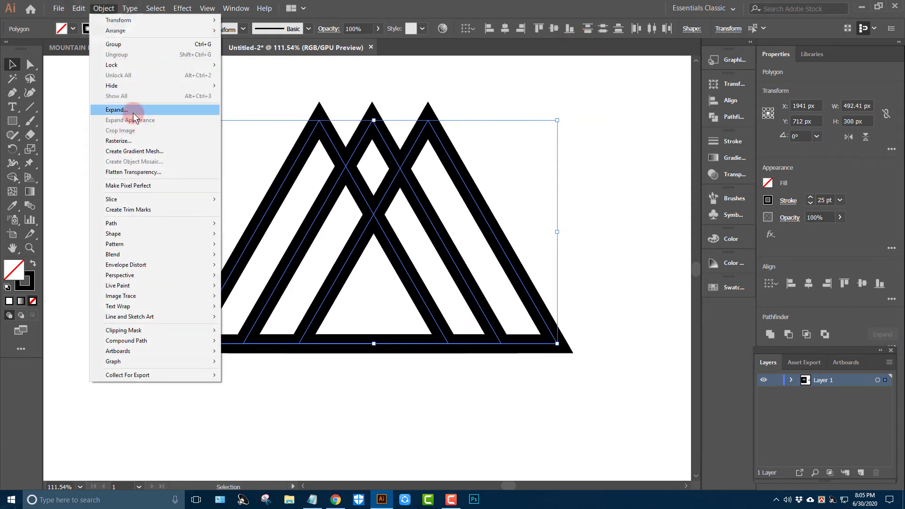
Expand the triangles' strokes and divide the shapes at their overlaps with Pathfinder.
left_click(125, 109)
left_click(425, 314)
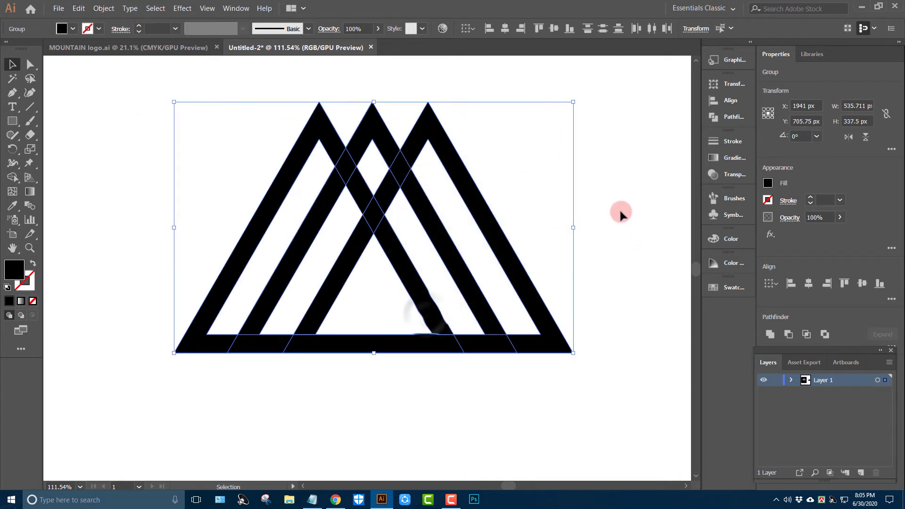
left_click(545, 227)
left_click_drag(192, 131, 512, 343)
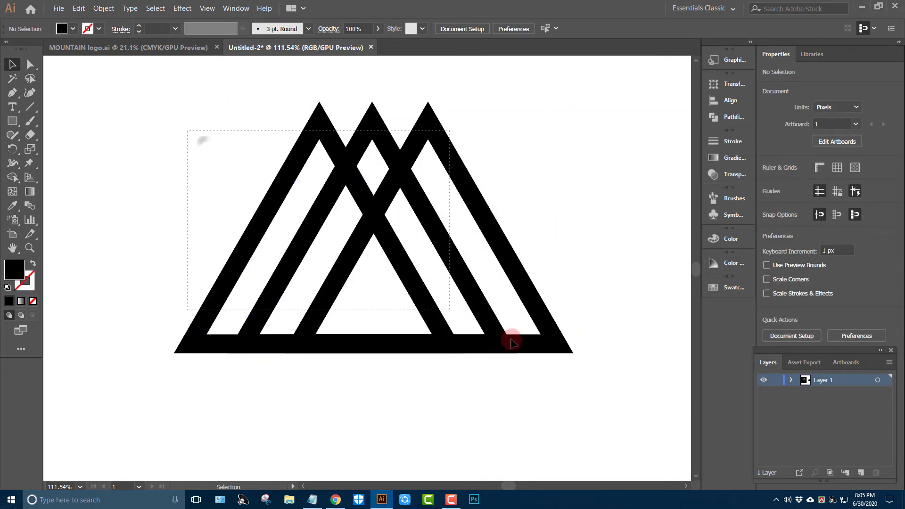
left_click(717, 114)
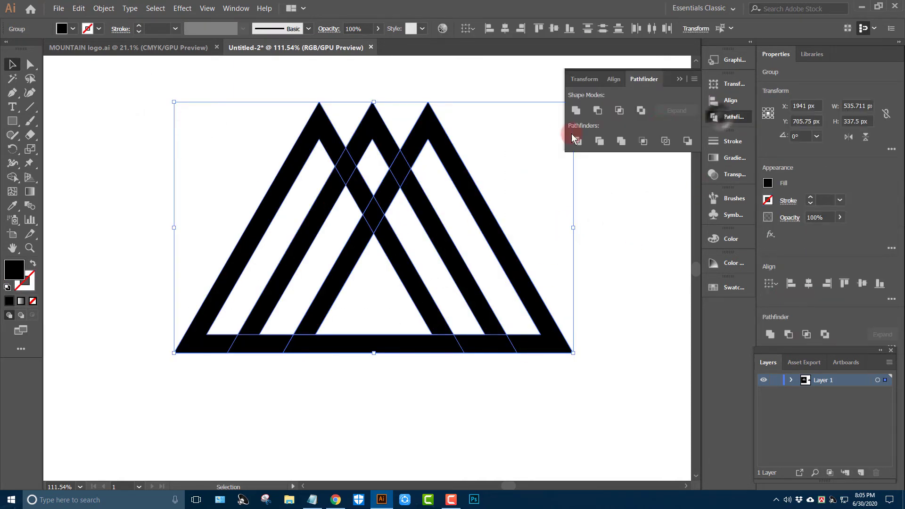
left_click(579, 139)
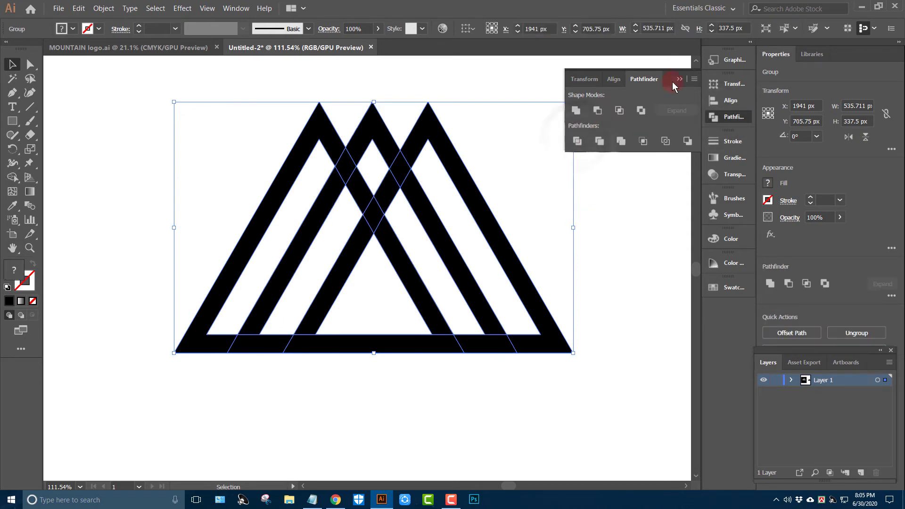
left_click(675, 79)
Ungroup the divided pieces and delete both inner diagonal stripes.
right_click(612, 115)
left_click(637, 207)
left_click(592, 201)
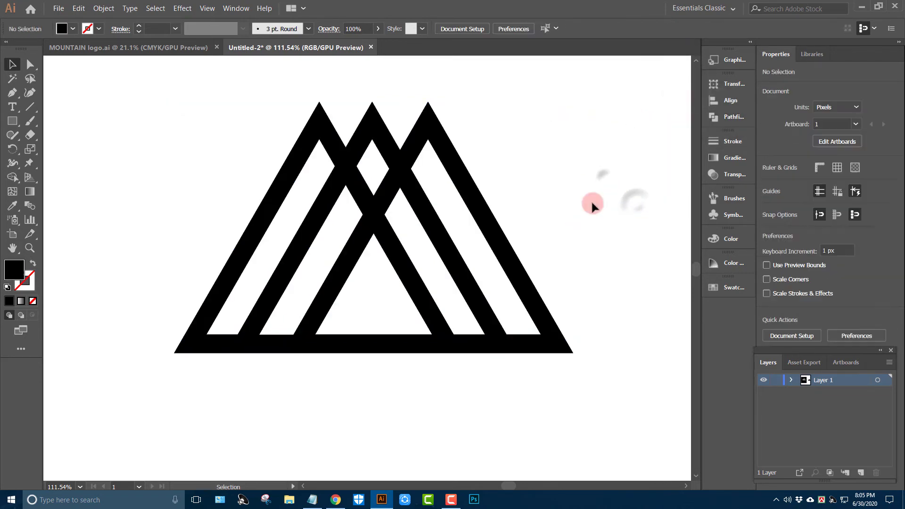
scroll(552, 239, "down", 1)
scroll(553, 238, "down", 2)
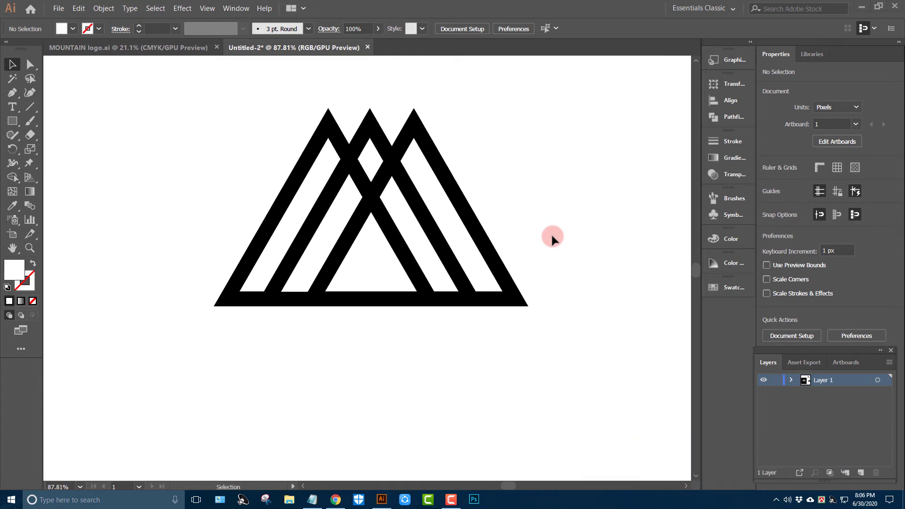
scroll(495, 228, "up", 7)
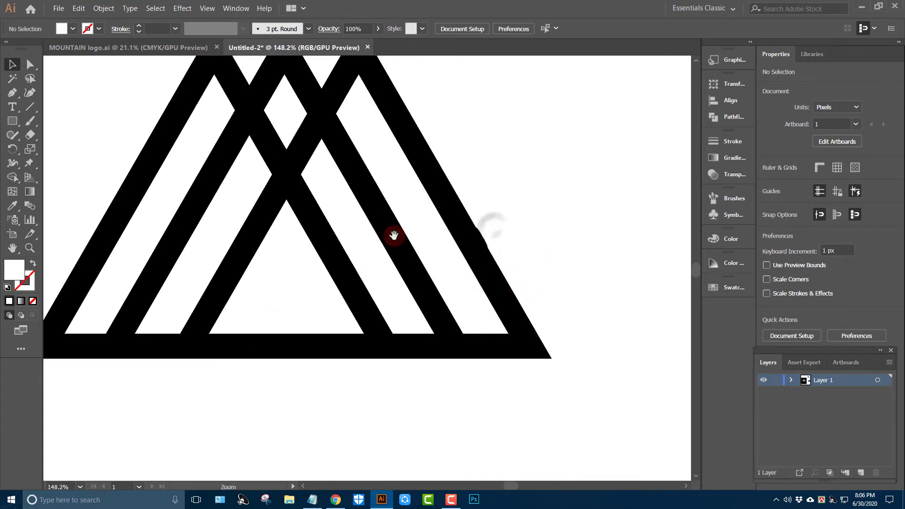
left_click(391, 236)
scroll(539, 218, "down", 2)
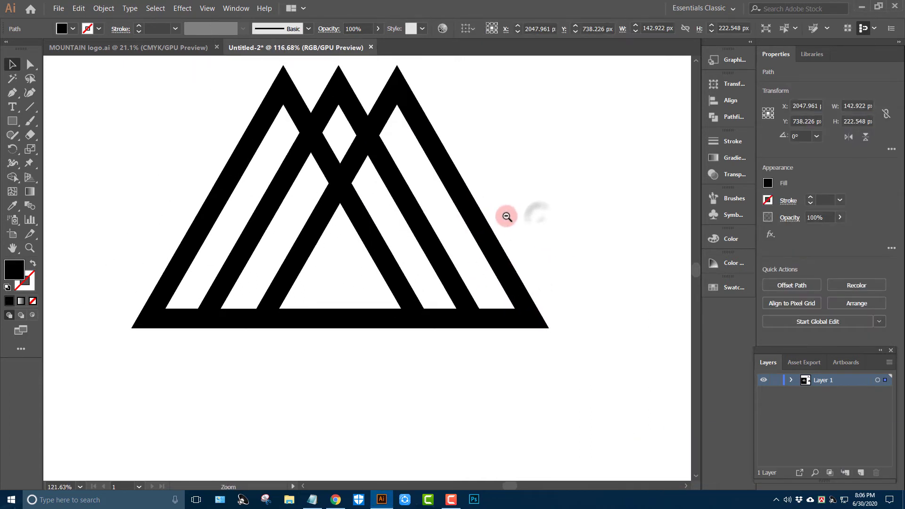
key("Delete")
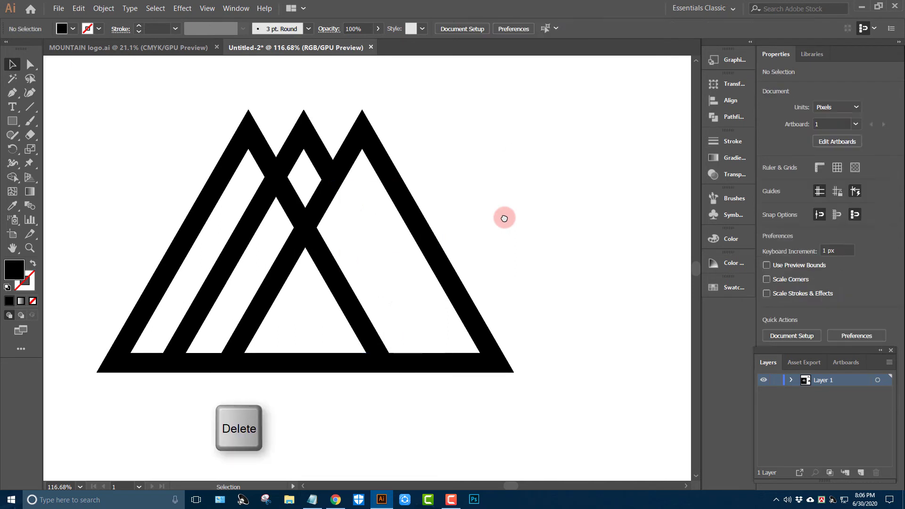
left_click(233, 263)
key("Delete")
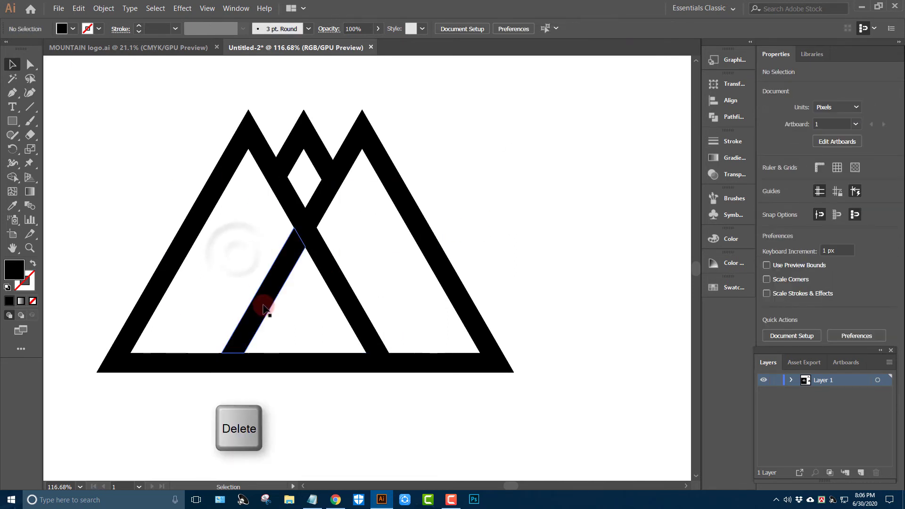
Delete the small middle peak between the two mountains.
left_click(263, 306)
left_click(279, 277)
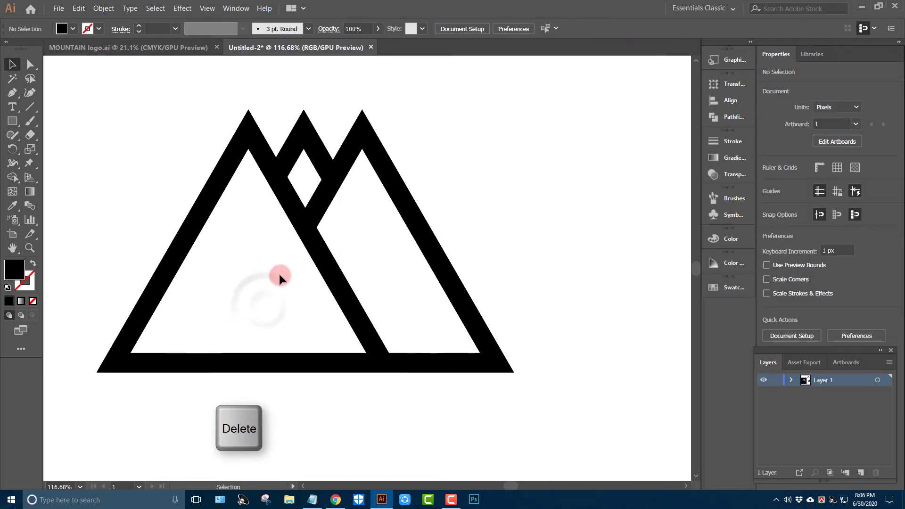
left_click(321, 152)
key("Delete")
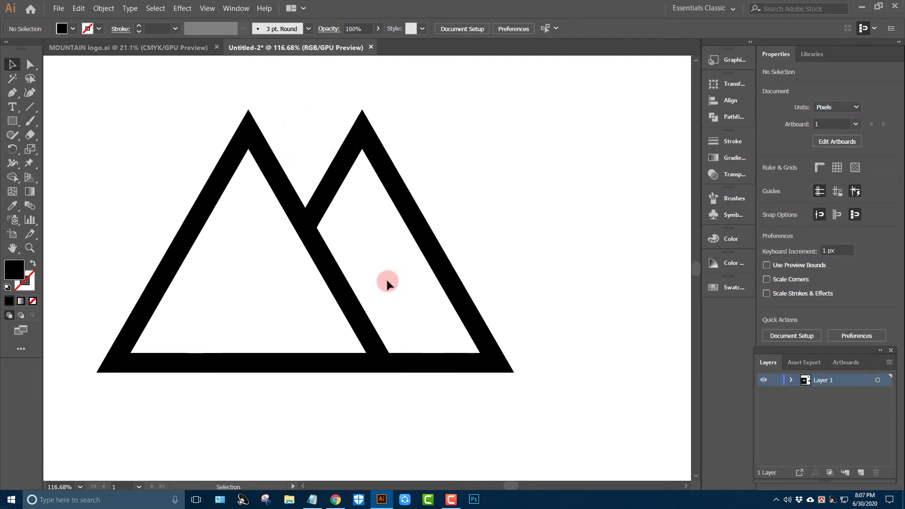
scroll(386, 283, "down", 3)
scroll(317, 269, "down", 3)
scroll(339, 217, "up", 3)
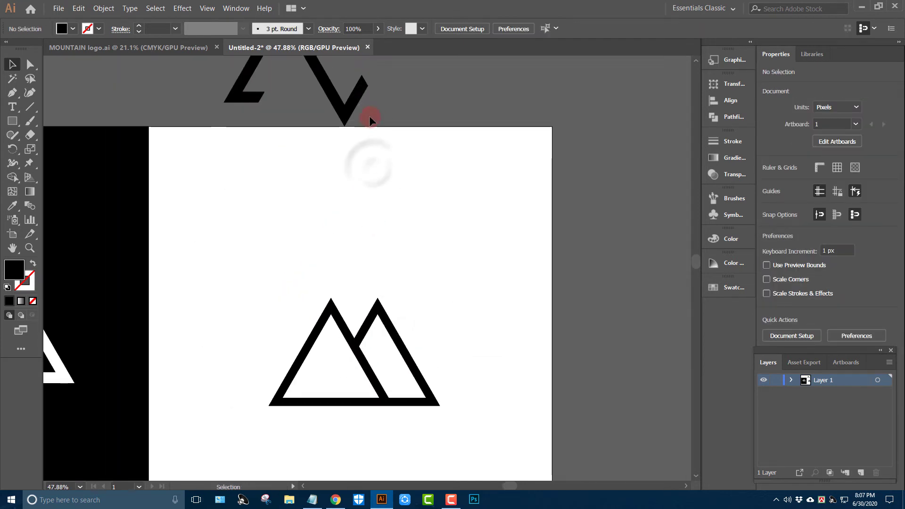
Bring the zigzag path down and place it inside the left mountain.
left_click_drag(334, 95, 430, 373)
scroll(425, 387, "up", 3)
left_click(579, 386)
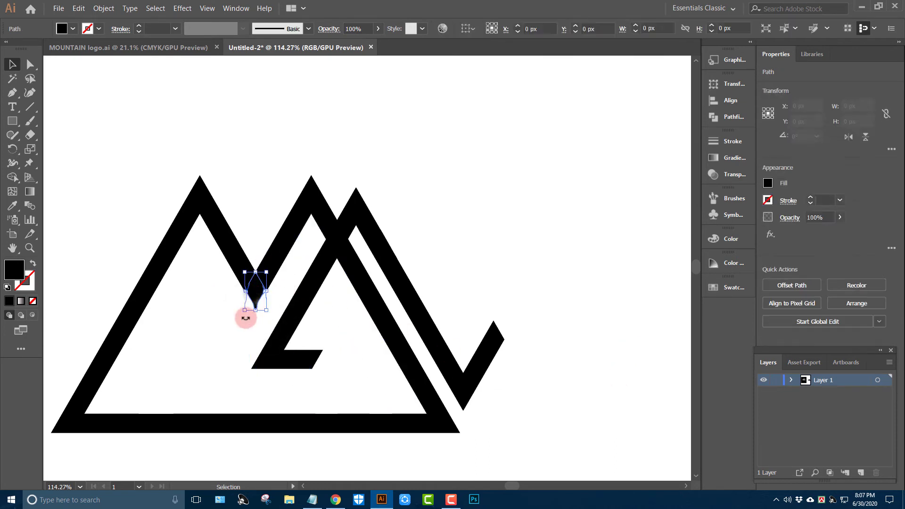
left_click_drag(264, 281, 189, 300)
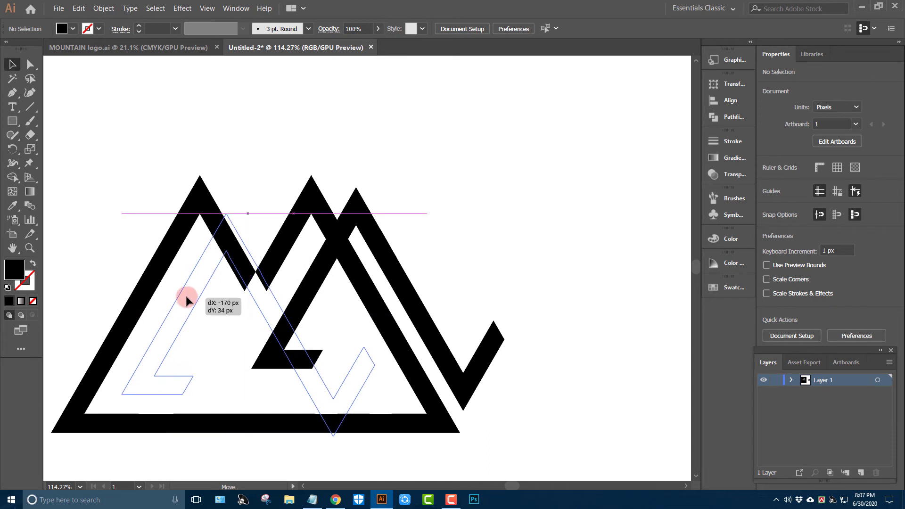
left_click_drag(189, 299, 225, 288)
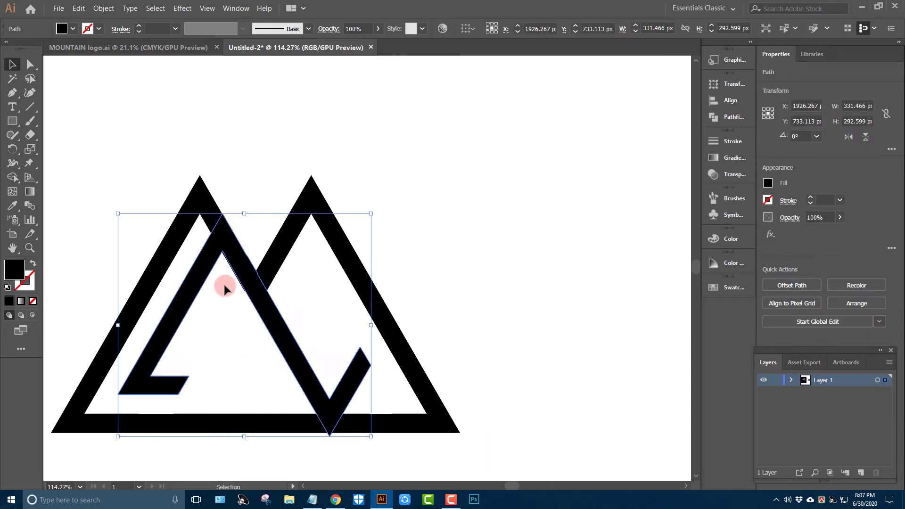
left_click(498, 212)
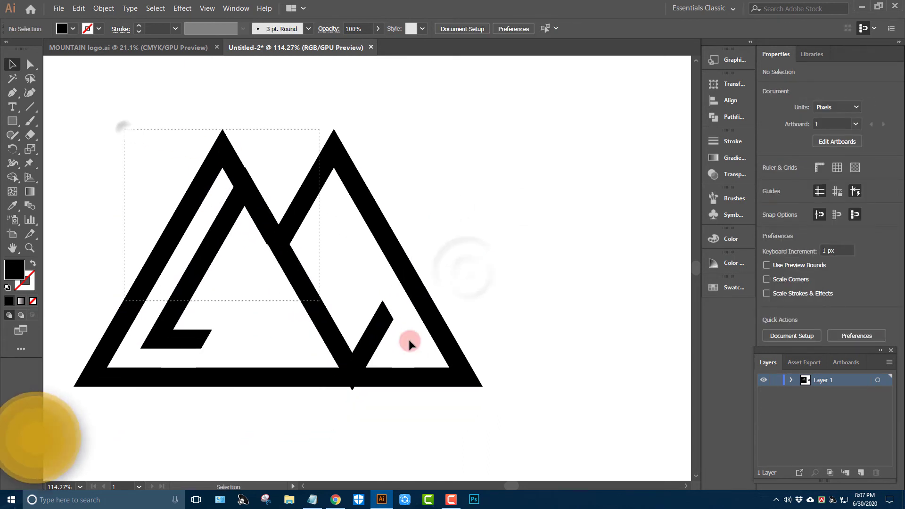
left_click(409, 343)
left_click(531, 278)
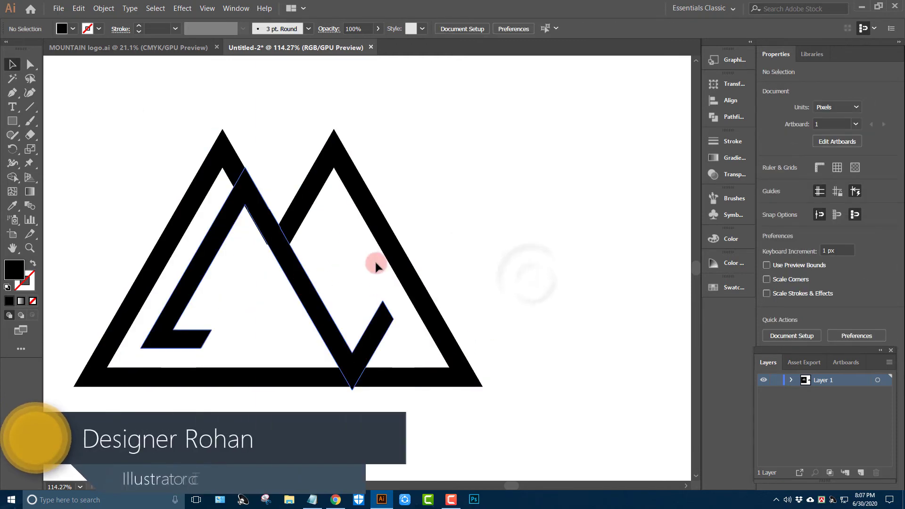
Move the zigzag path off to the right of the mountains.
left_click(331, 271)
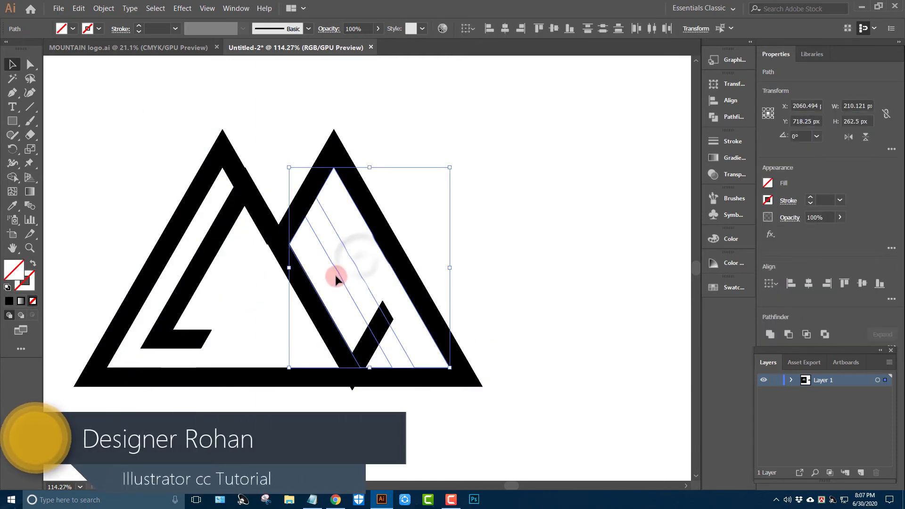
left_click(247, 280)
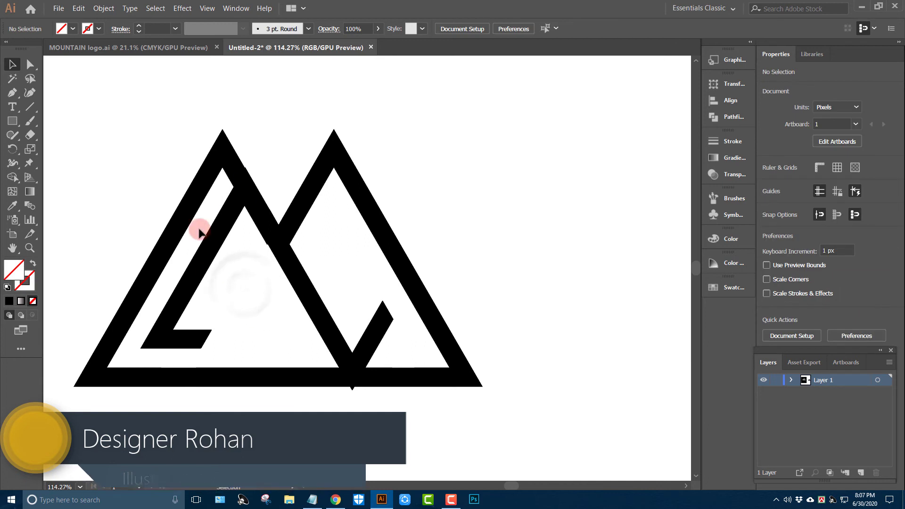
left_click_drag(207, 238, 450, 228)
left_click(186, 247)
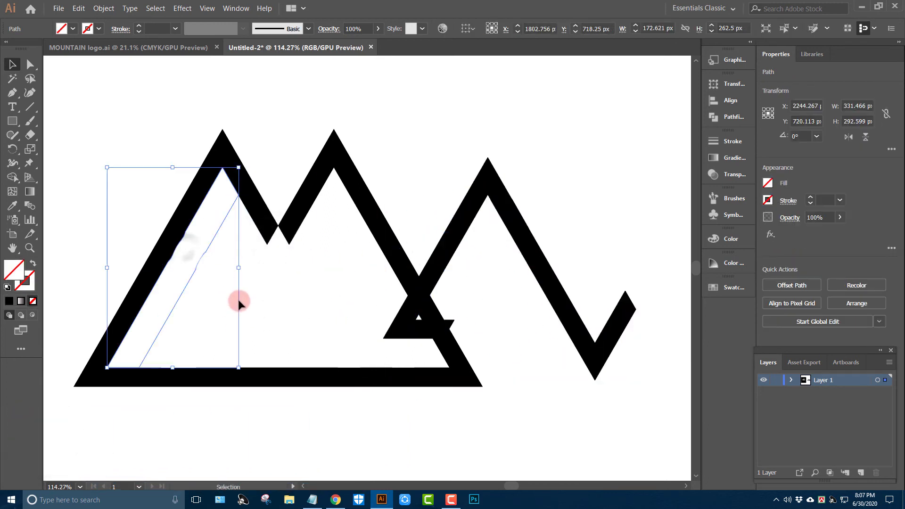
left_click(223, 284)
left_click_drag(515, 222, 580, 167)
Unite the left mountain pieces into one shape with Pathfinder.
left_click_drag(120, 158, 411, 378)
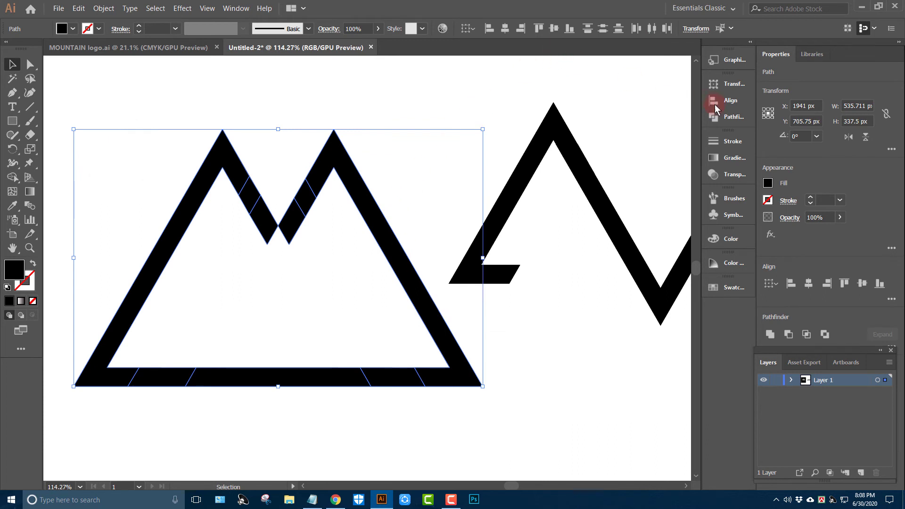
left_click(720, 118)
left_click(576, 110)
left_click(428, 106)
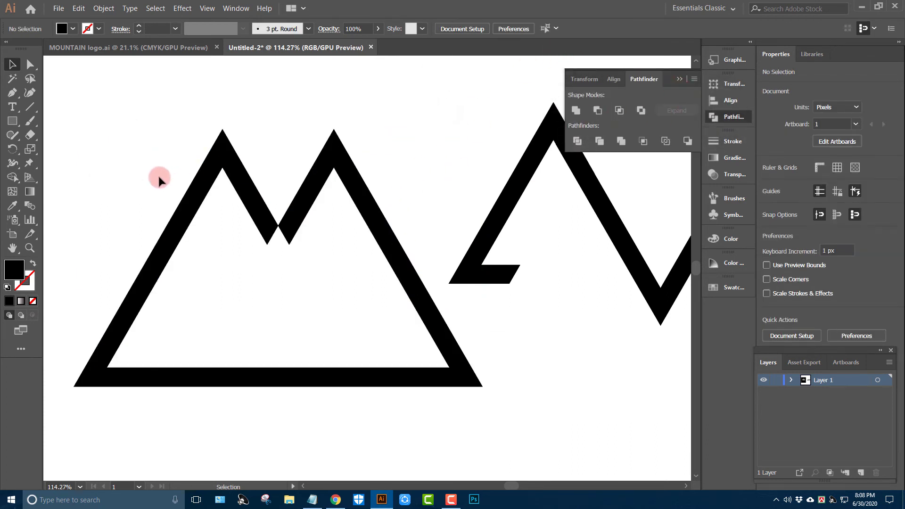
left_click_drag(159, 178, 418, 370)
left_click(535, 376)
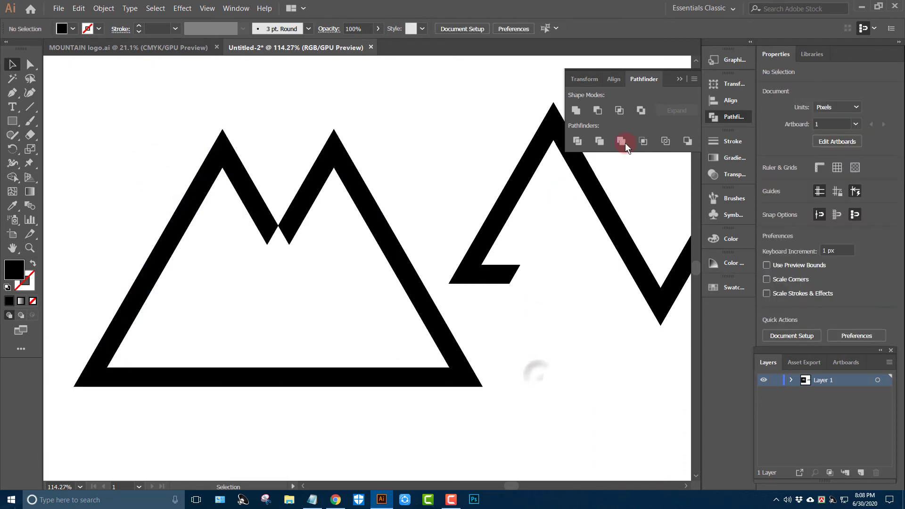
left_click(680, 80)
Place the zigzag inside the left mountain and unite everything into one compound shape.
mouse_move(553, 135)
left_mouse_down()
mouse_move(223, 197)
mouse_move(239, 200)
left_mouse_up()
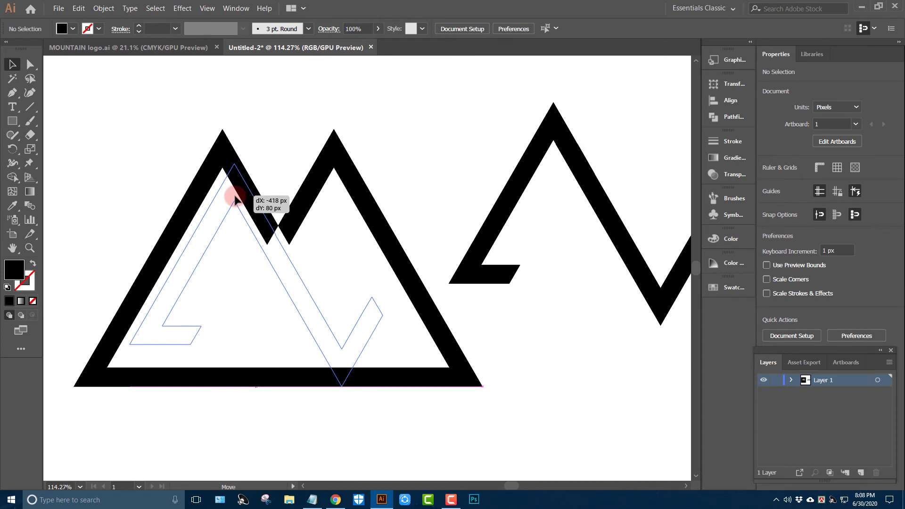
left_click_drag(240, 199, 487, 420)
left_click(145, 113)
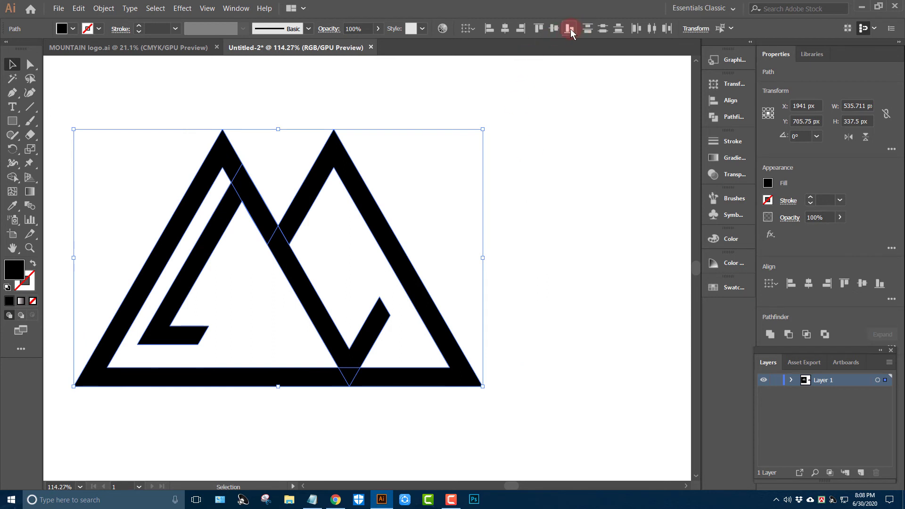
left_click(734, 118)
left_click(576, 109)
left_click(568, 239)
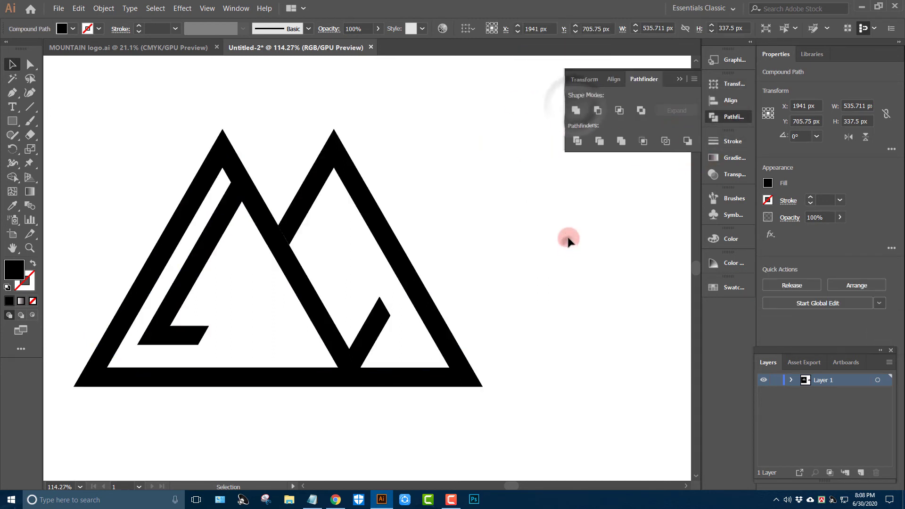
left_click(683, 81)
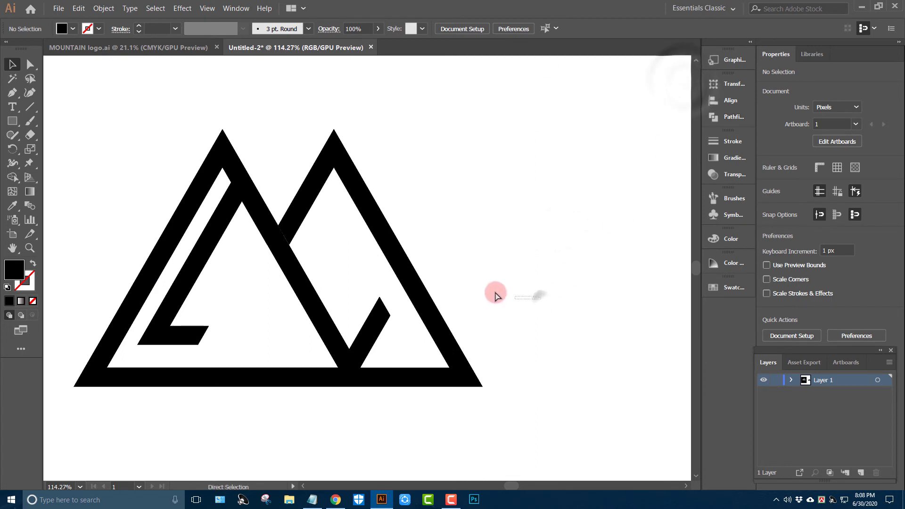
scroll(494, 296, "down", 4)
Draw a 1262 × 1440 px black rectangle over the artboard's right half.
scroll(430, 396, "up", 1)
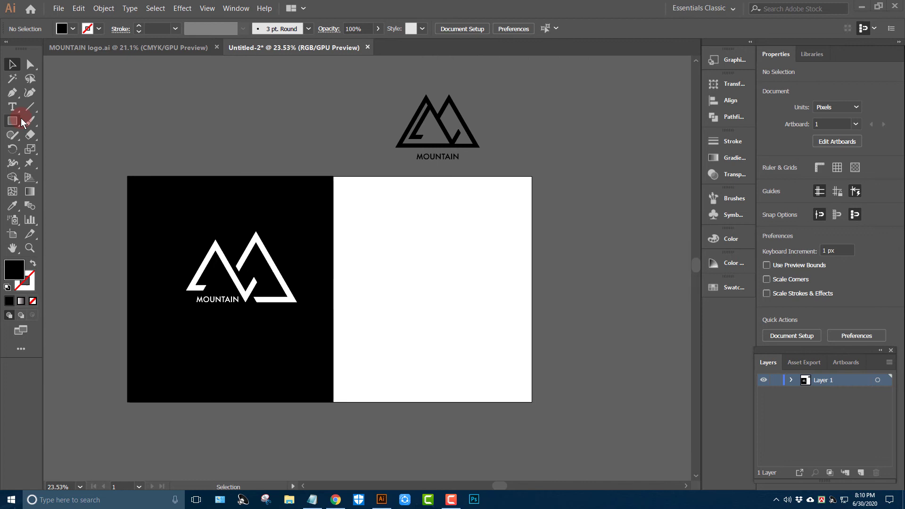
left_click_drag(22, 123, 135, 132)
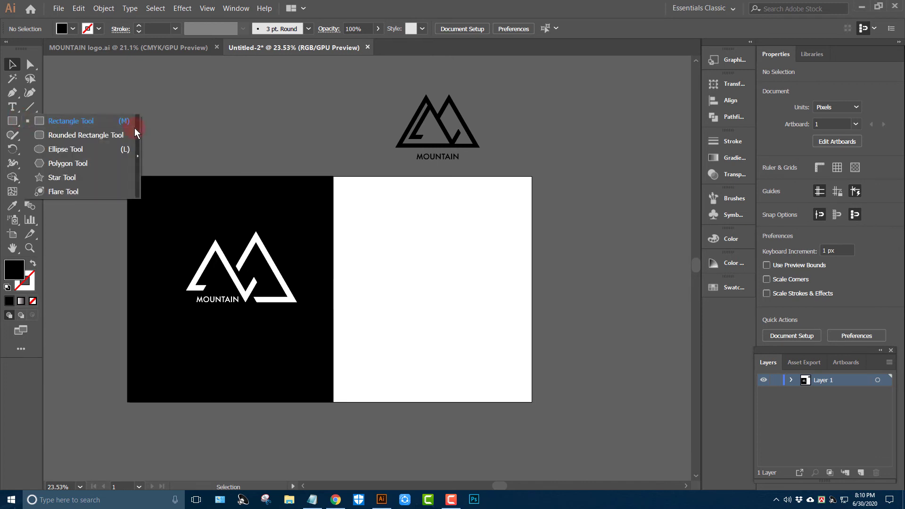
left_click(102, 123)
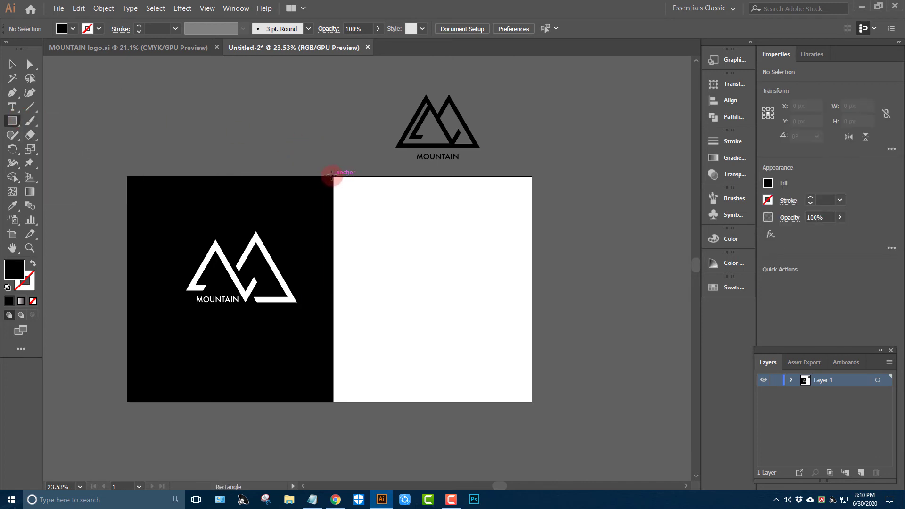
left_click_drag(332, 177, 530, 398)
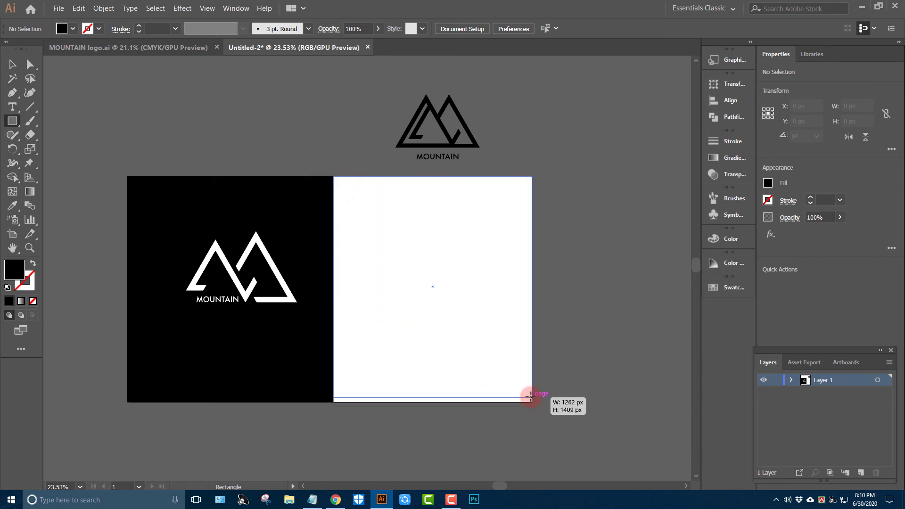
left_click_drag(528, 401, 529, 402)
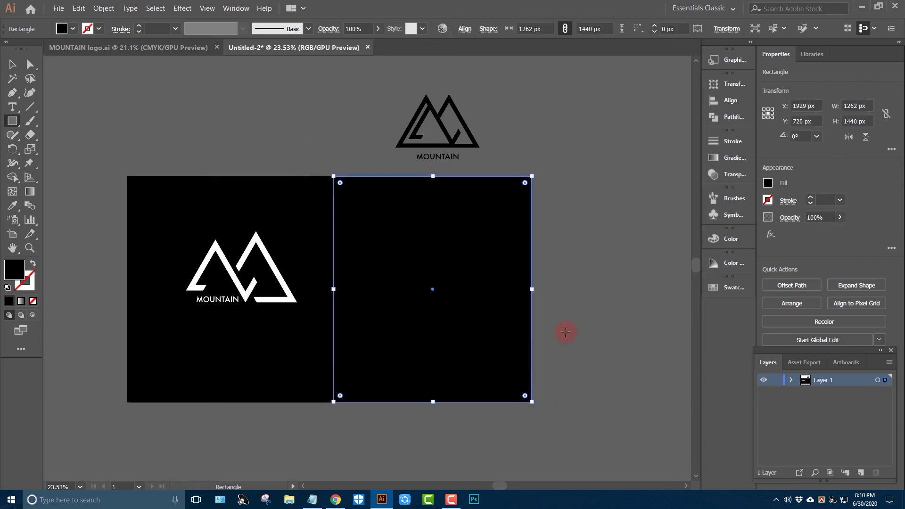
left_click(101, 83)
key("ctrl+v")
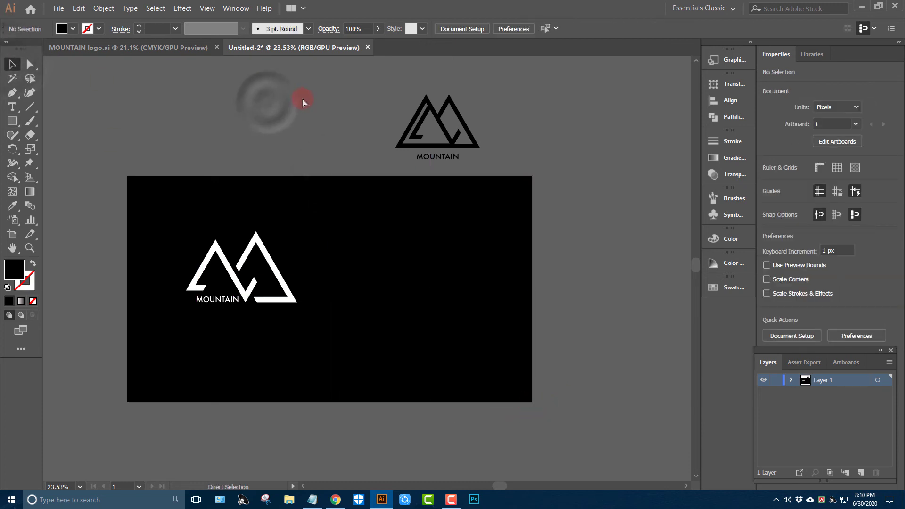
Enlarge the pasted mountain photo and align it over the right half.
left_click_drag(378, 270, 553, 275)
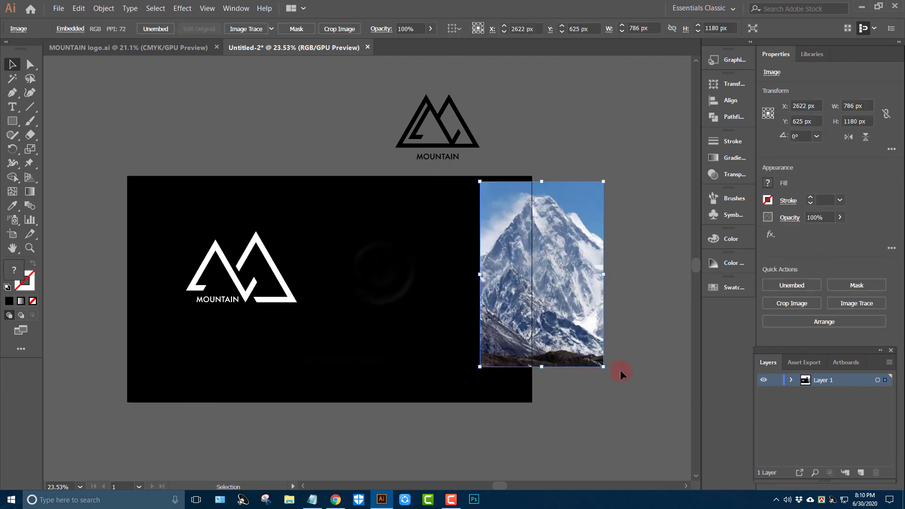
left_click_drag(603, 365, 680, 419)
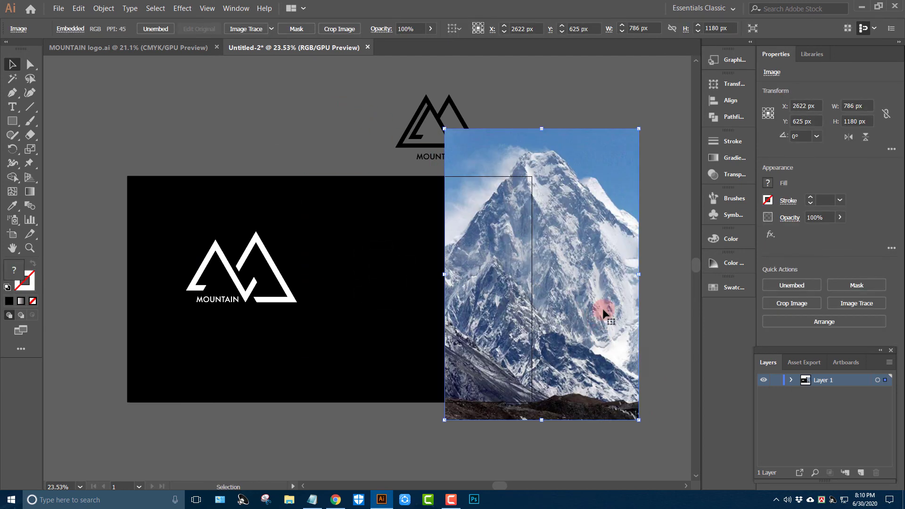
mouse_move(591, 322)
left_mouse_down()
mouse_move(508, 358)
mouse_move(494, 349)
left_mouse_up()
left_click(327, 258)
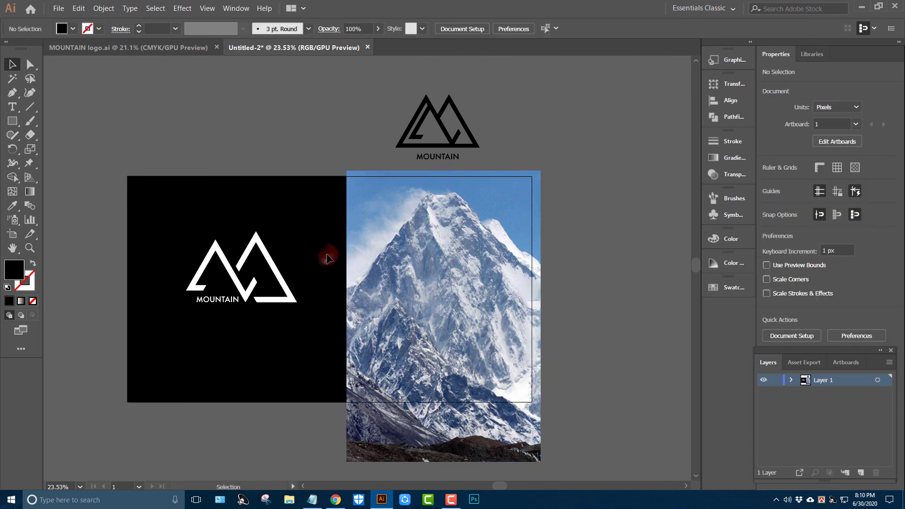
left_click(378, 255)
left_click_drag(349, 311, 335, 312)
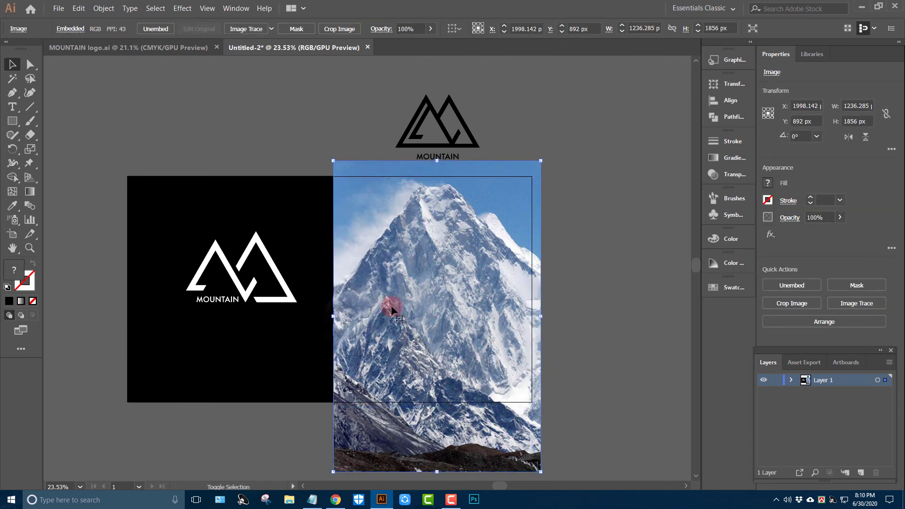
left_click(580, 216)
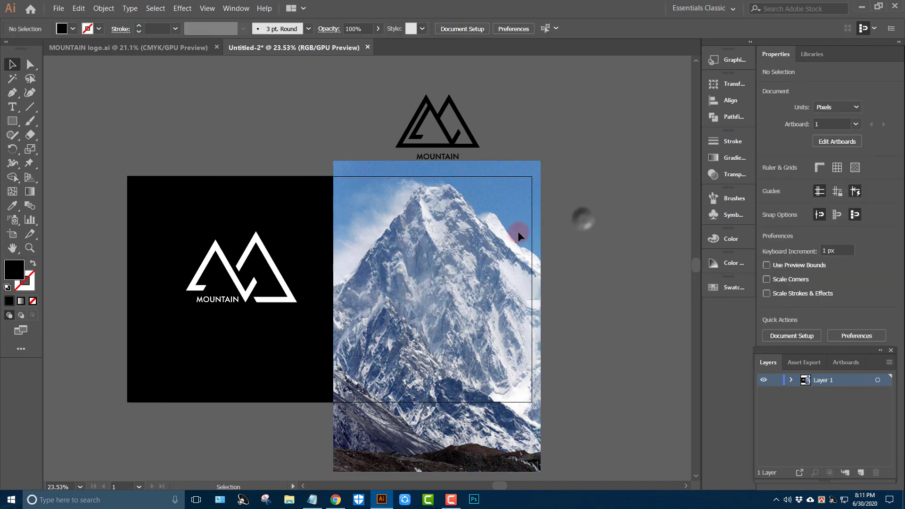
Send the photo behind the black rectangle and clip it with a clipping mask.
left_click(477, 245)
right_click(576, 227)
mouse_move(603, 306)
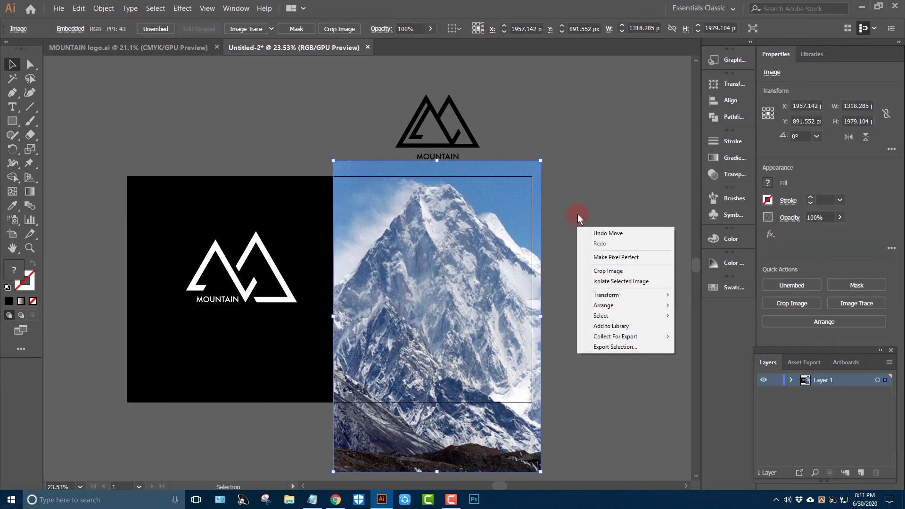
left_click(704, 336)
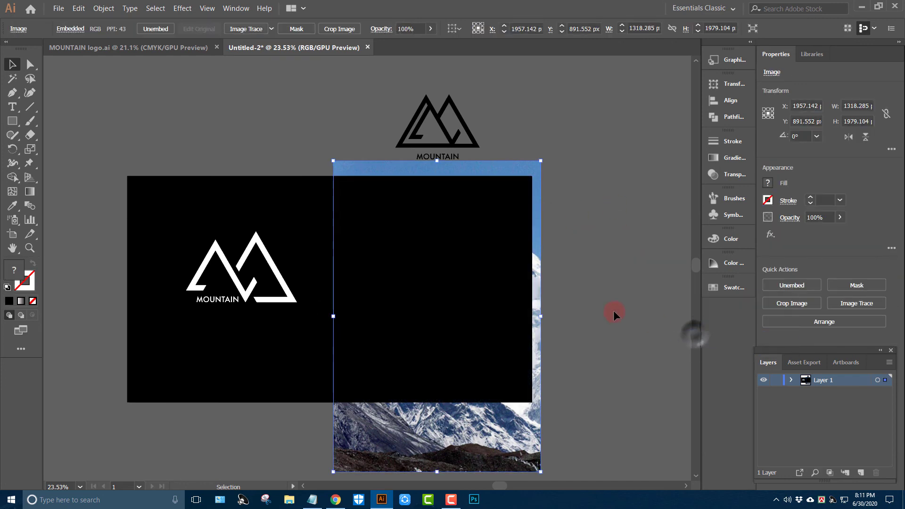
left_click(612, 310)
left_click(471, 303)
left_click(490, 167, "shift")
right_click(527, 163)
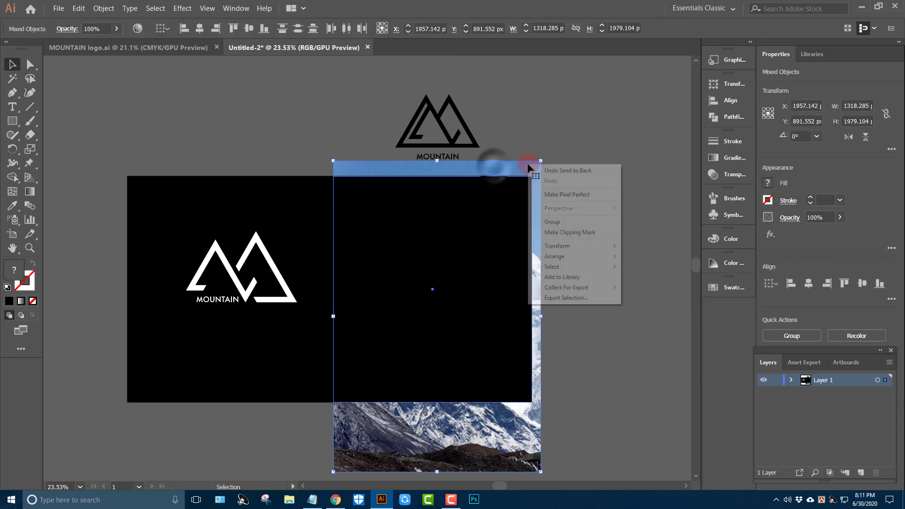
left_click(577, 234)
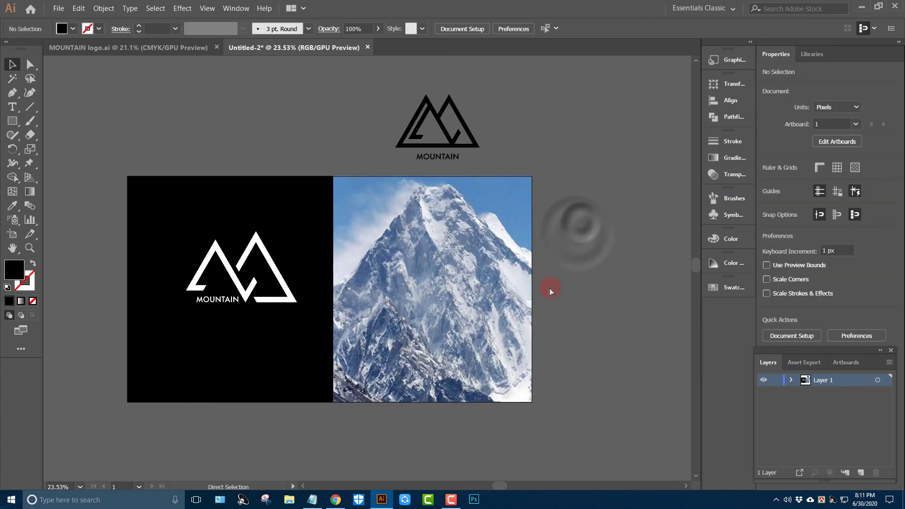
scroll(551, 285, "up", 2)
left_click(491, 279)
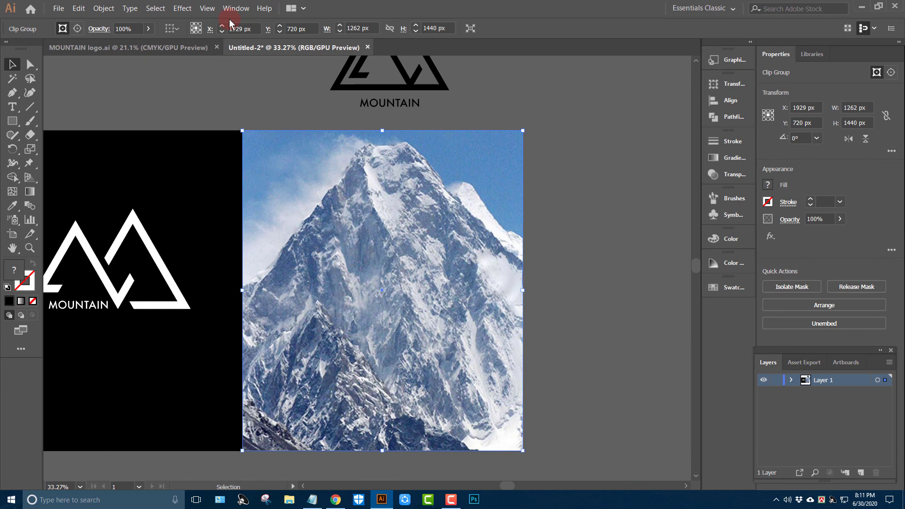
Fade the clipped mountain photo to 29% opacity.
left_click(150, 29)
left_click_drag(149, 42, 115, 41)
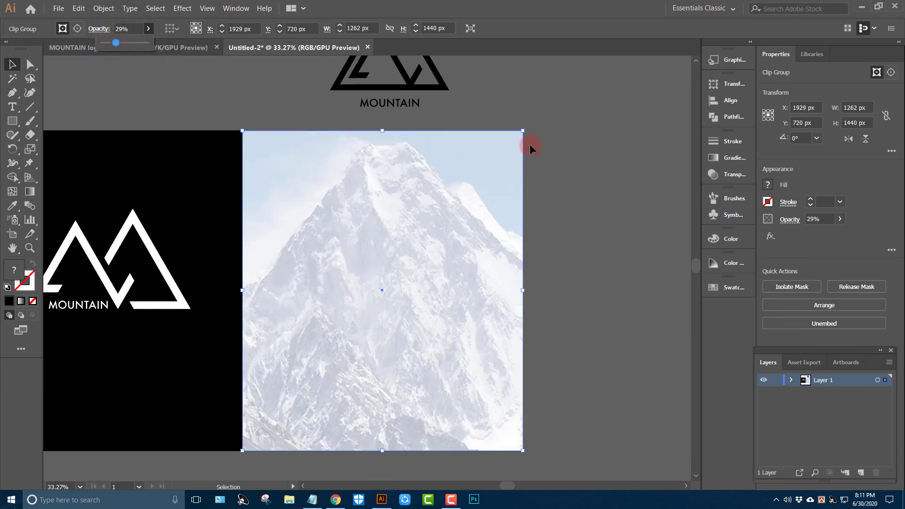
left_click(564, 174)
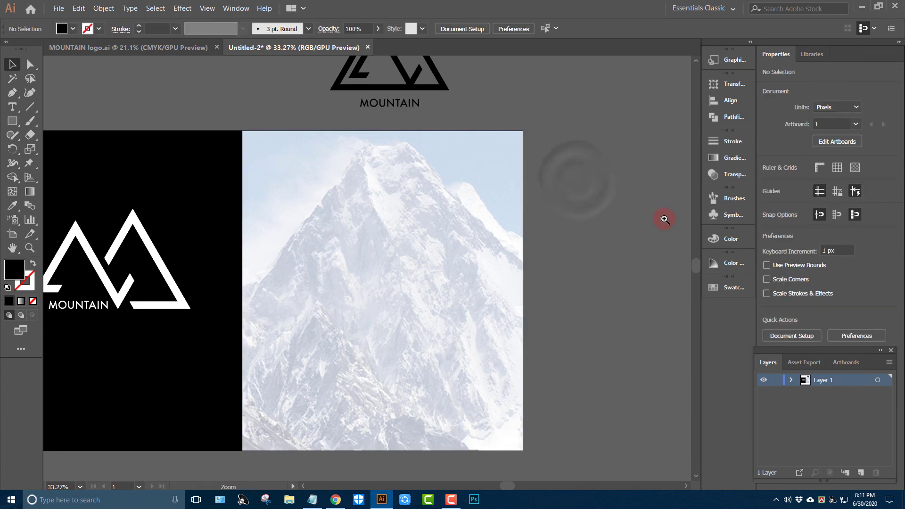
Centre the dark MOUNTAIN logo on the faded photo.
left_click(641, 216, "alt")
mouse_move(366, 92)
left_mouse_down()
mouse_move(431, 117)
mouse_move(443, 300)
left_mouse_up()
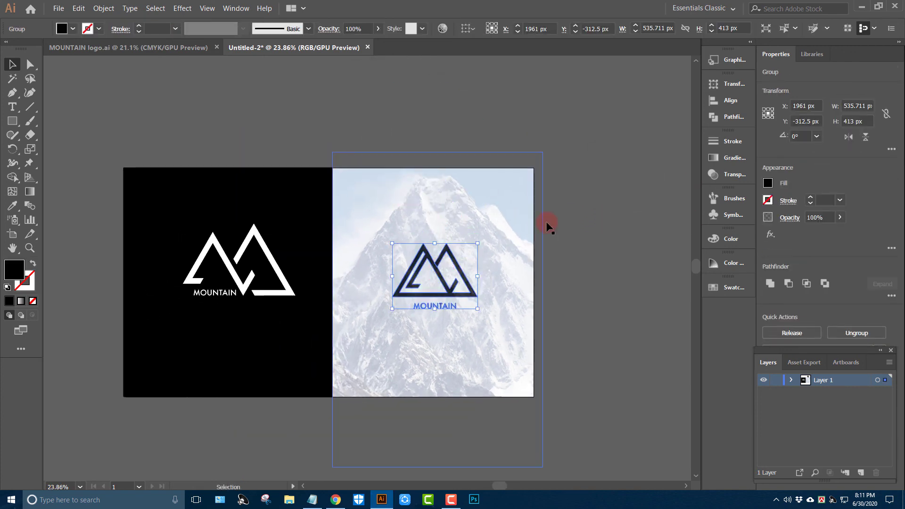
left_click(581, 198)
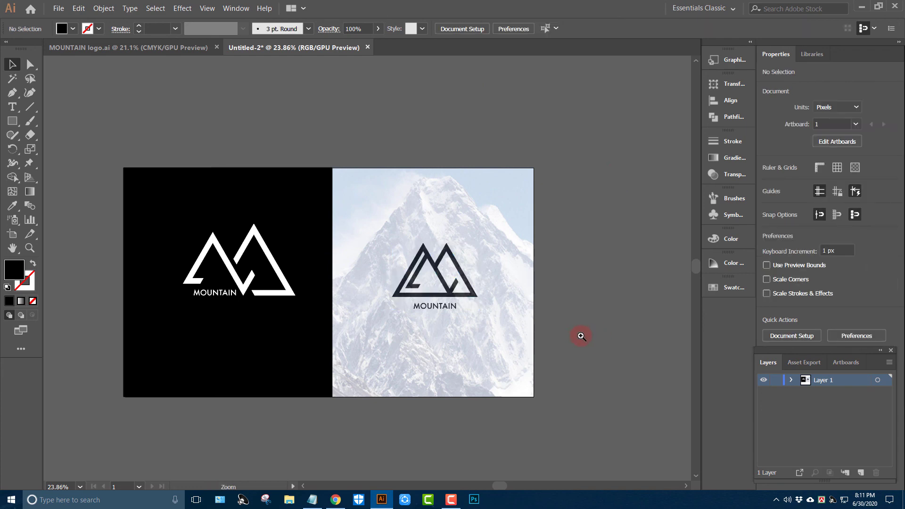
left_click_drag(581, 336, 641, 281)
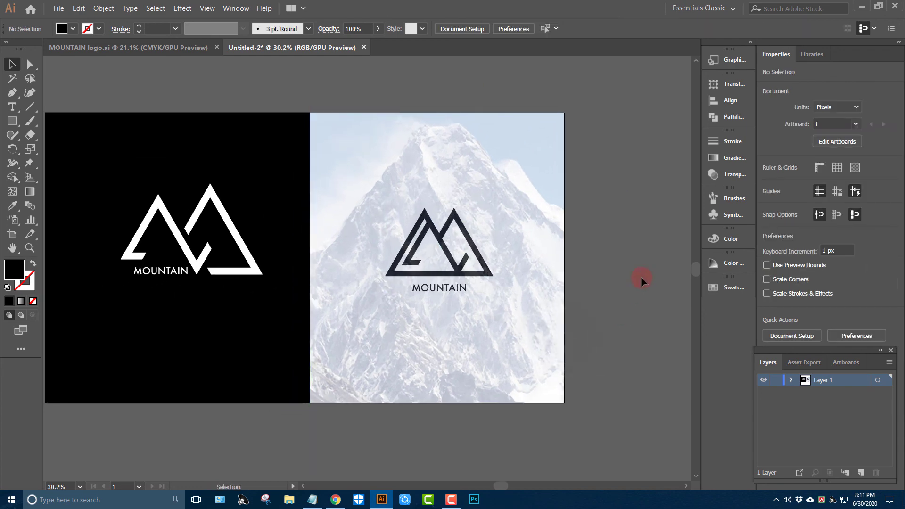
Overlay the right panel with a black rectangle at 15% opacity.
left_click_drag(13, 124, 61, 121)
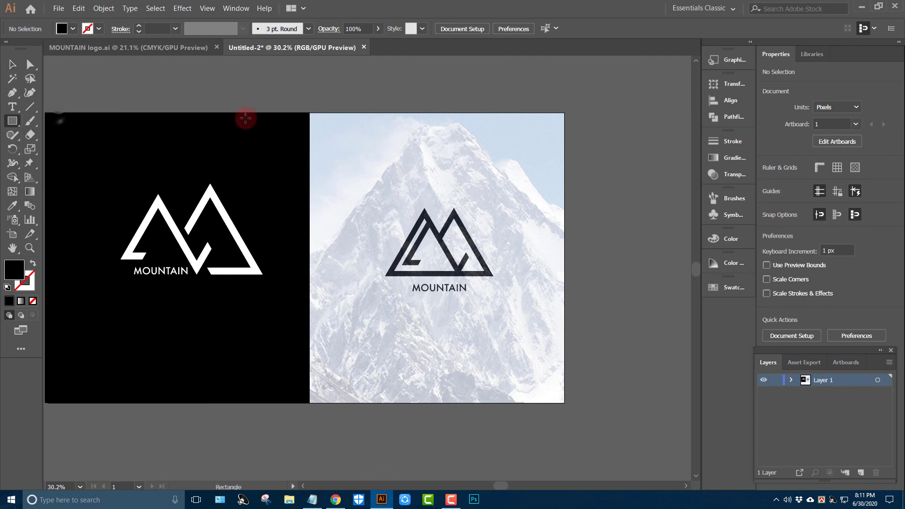
mouse_move(307, 113)
left_mouse_down()
mouse_move(552, 403)
mouse_move(565, 403)
left_mouse_up()
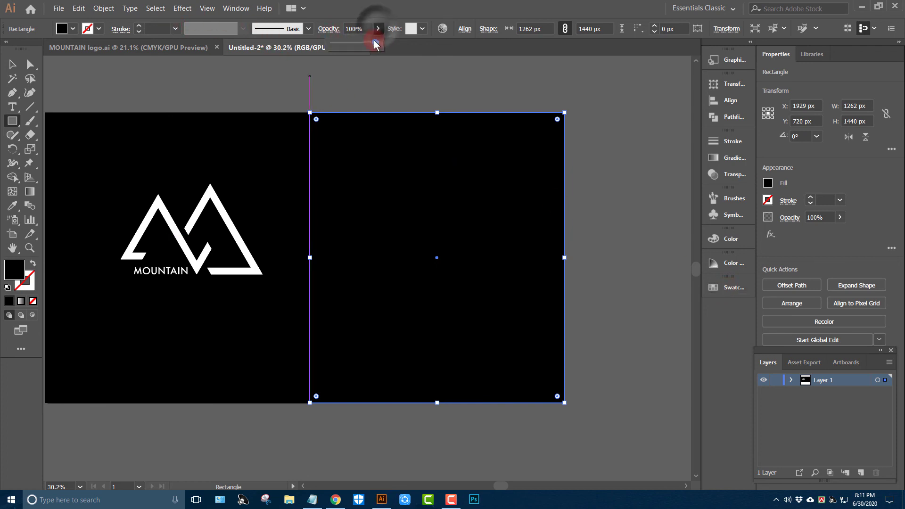
left_click_drag(376, 44, 339, 43)
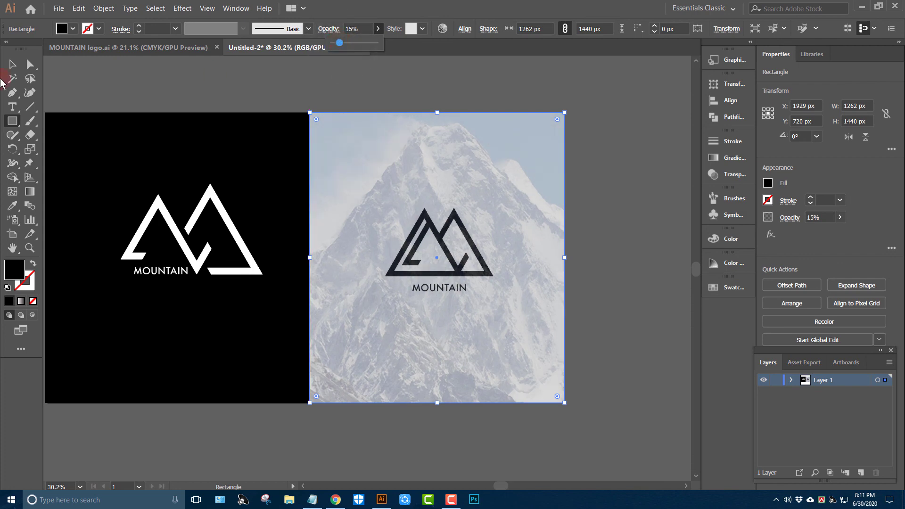
left_click(535, 276)
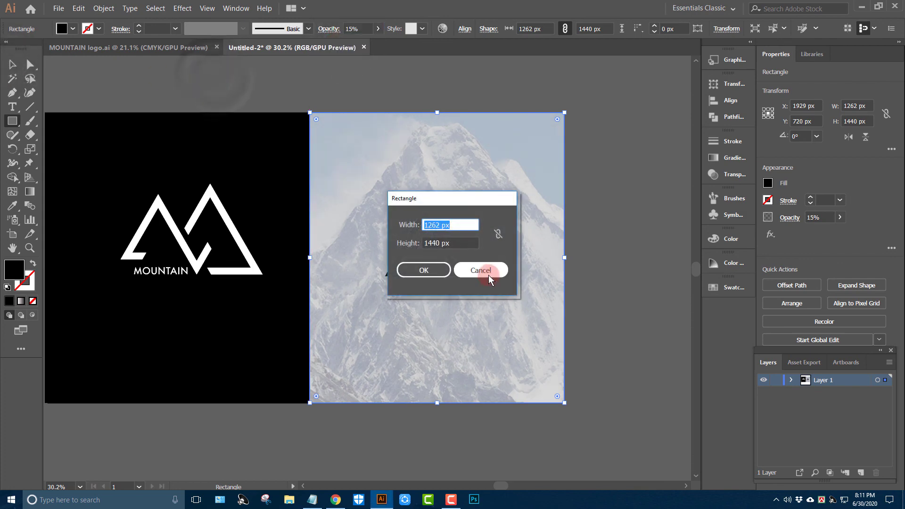
left_click(485, 269)
left_click(13, 64)
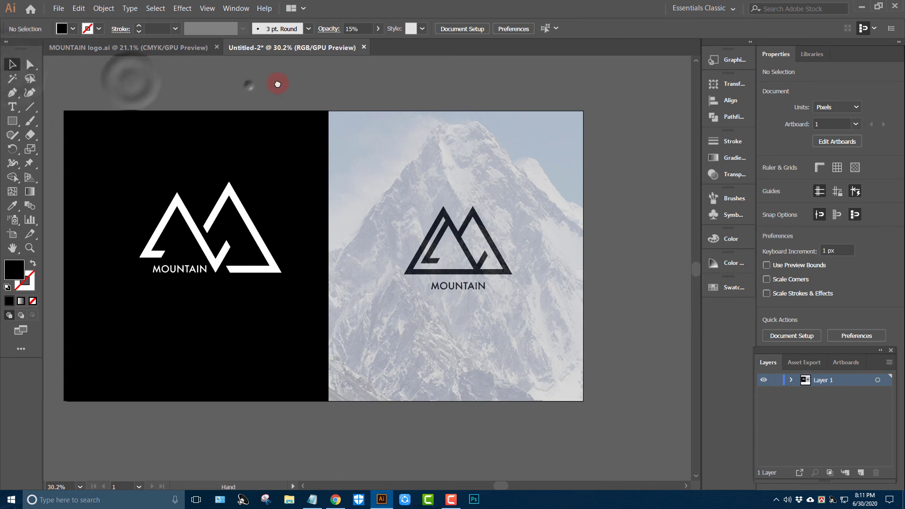
Frame the artboard and show the two-panel design in Presentation Mode.
left_click_drag(212, 81, 307, 82)
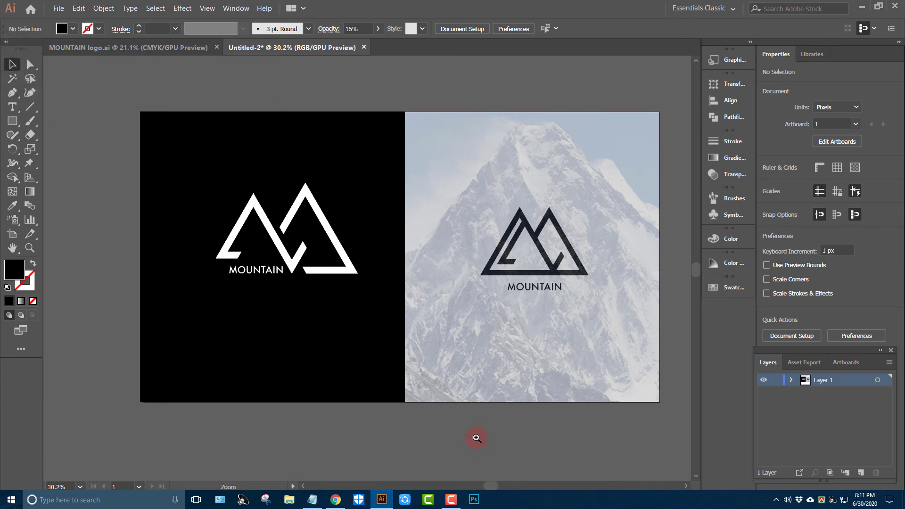
scroll(479, 434, "up", 2)
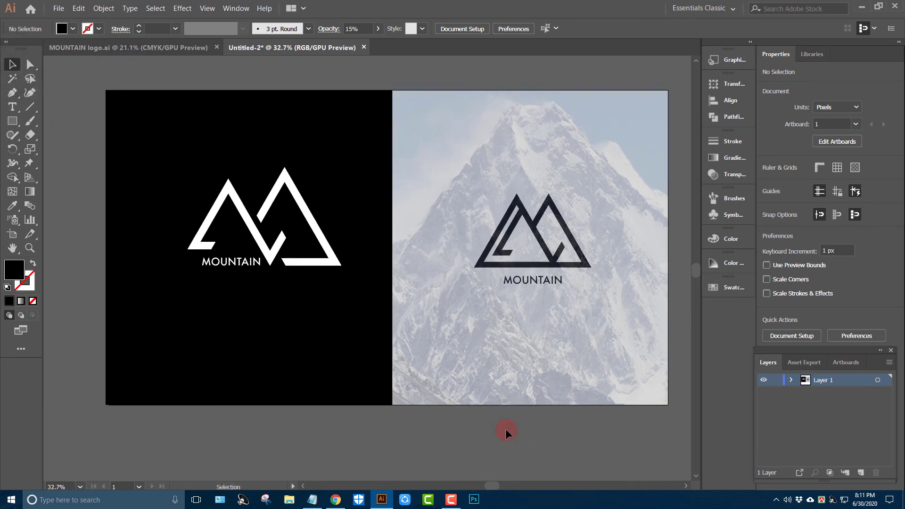
key("f")
key("f")
key("shift+f")
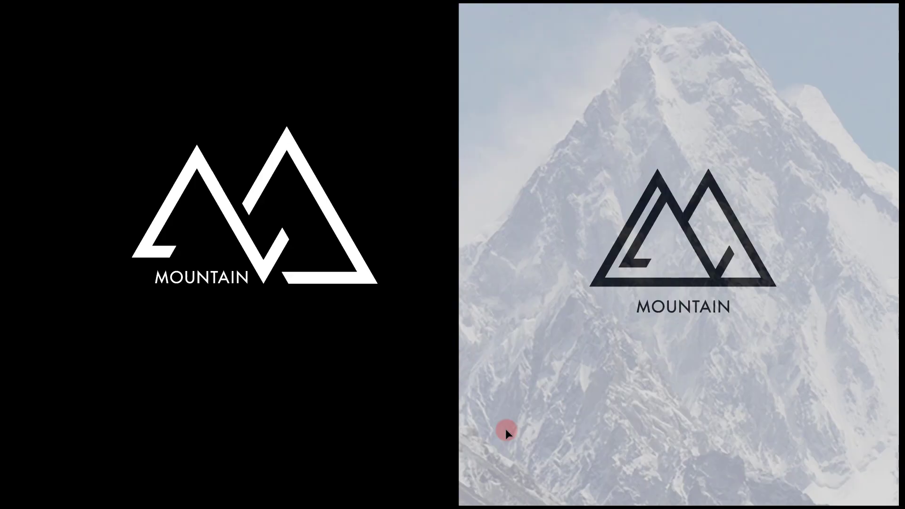